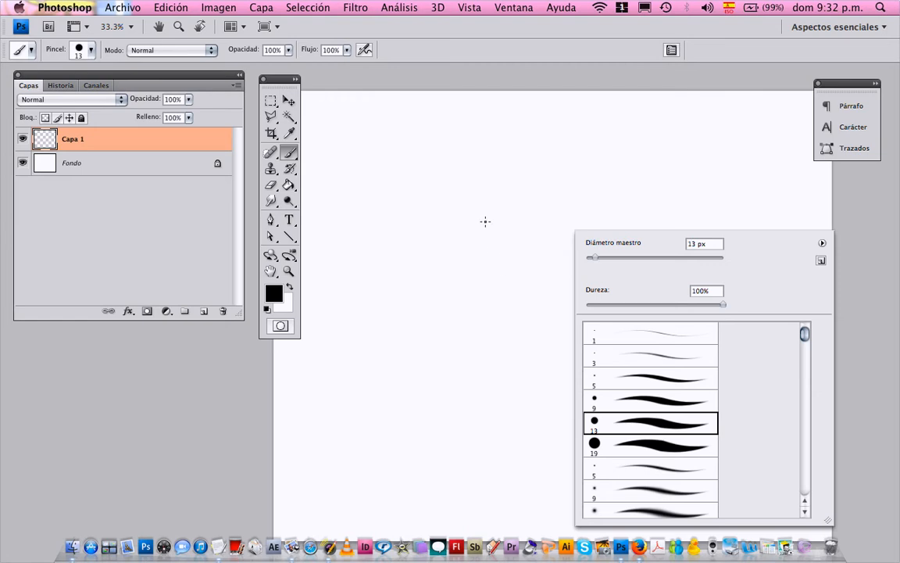
Open the pagina_tintas.psd document and examine its inked comic panels, from the room scene down to the BANG panel
key("f")
key("f")
left_click(343, 89)
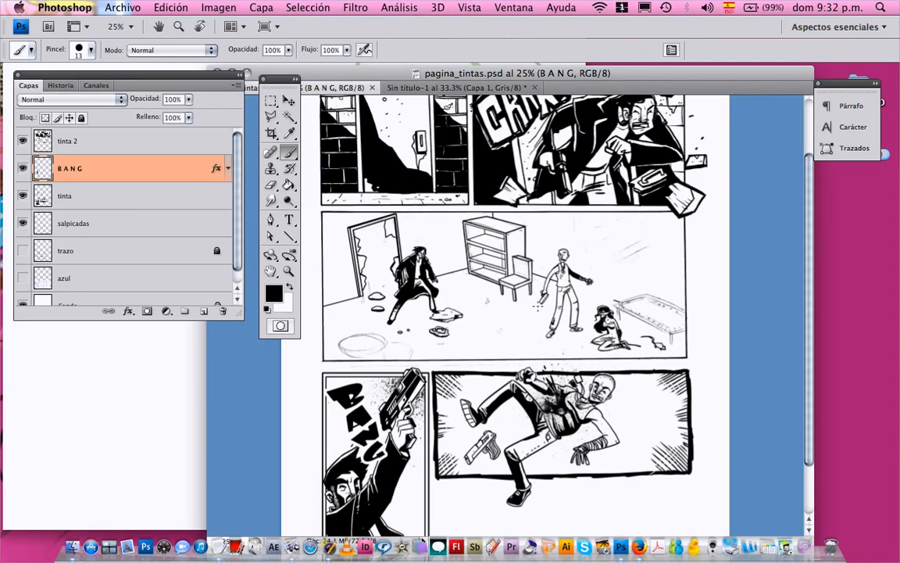
key("z")
key("f")
left_click(515, 304)
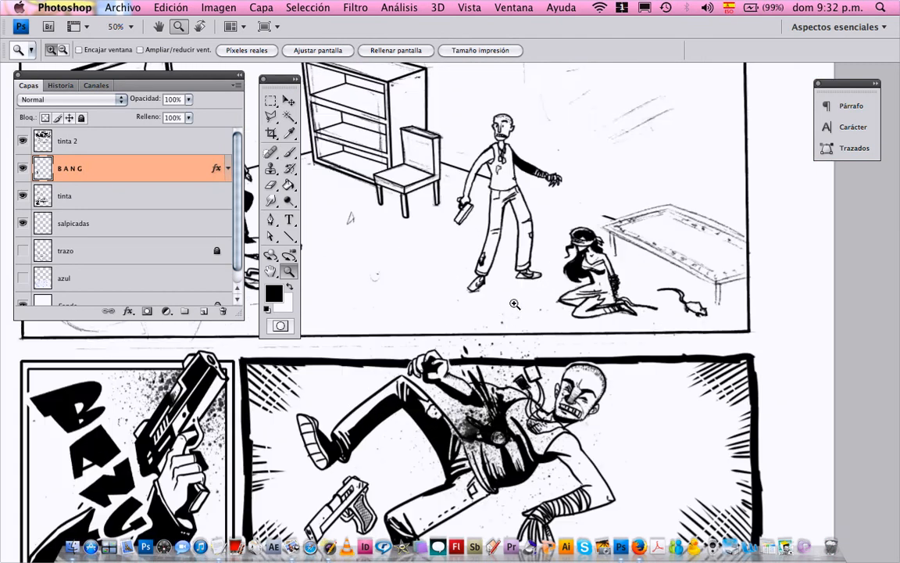
scroll(515, 304, "down", 5)
scroll(515, 304, "left", 2)
scroll(501, 313, "down", 8)
scroll(501, 312, "left", 10)
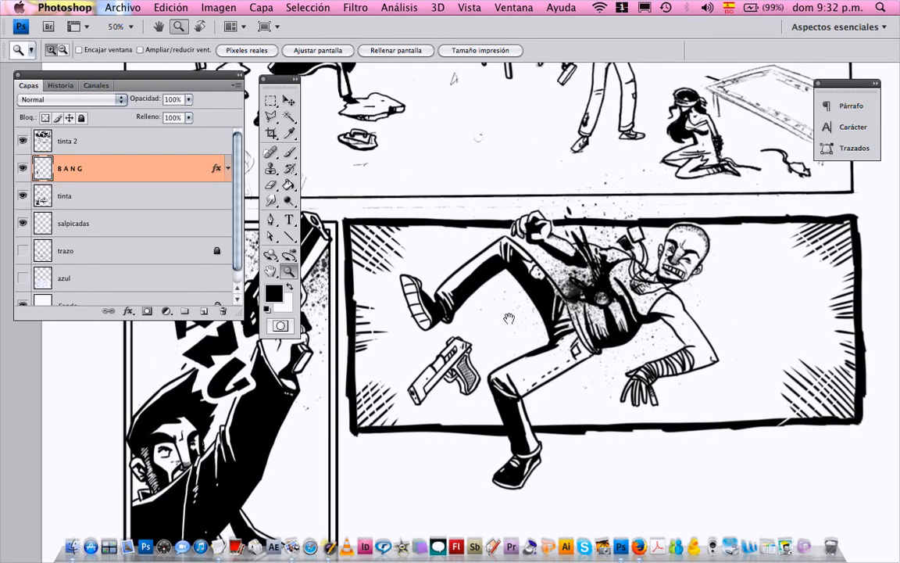
scroll(471, 262, "down", 2)
scroll(472, 263, "left", 4)
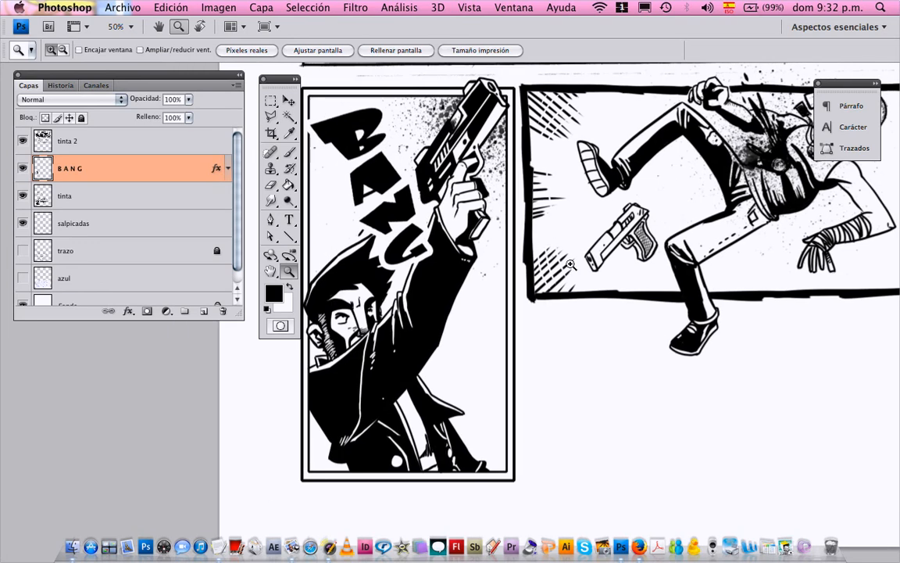
Inspect the line work of the BANG panel and the falling-man panel up close
left_click(538, 271)
left_click(558, 279, "alt")
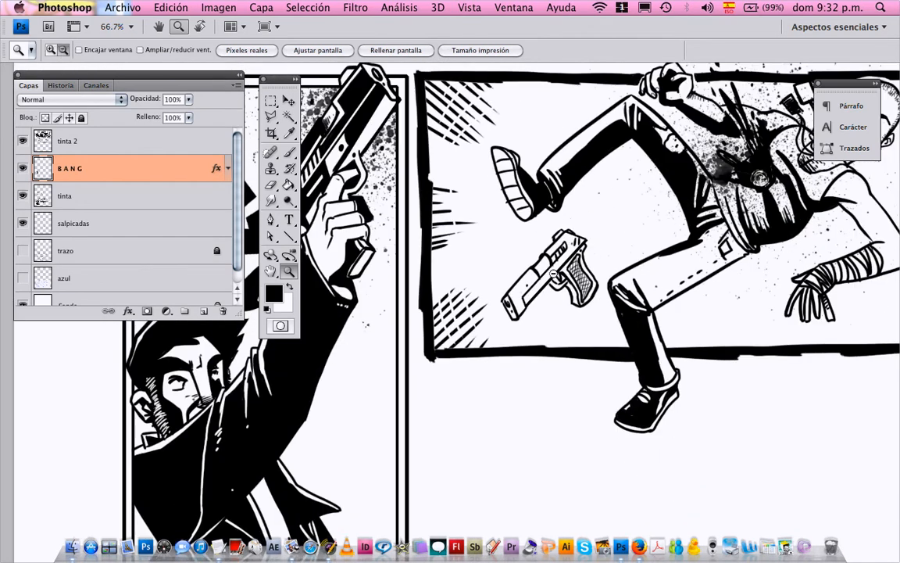
left_click_drag(522, 246, 570, 285)
key("f")
key("f")
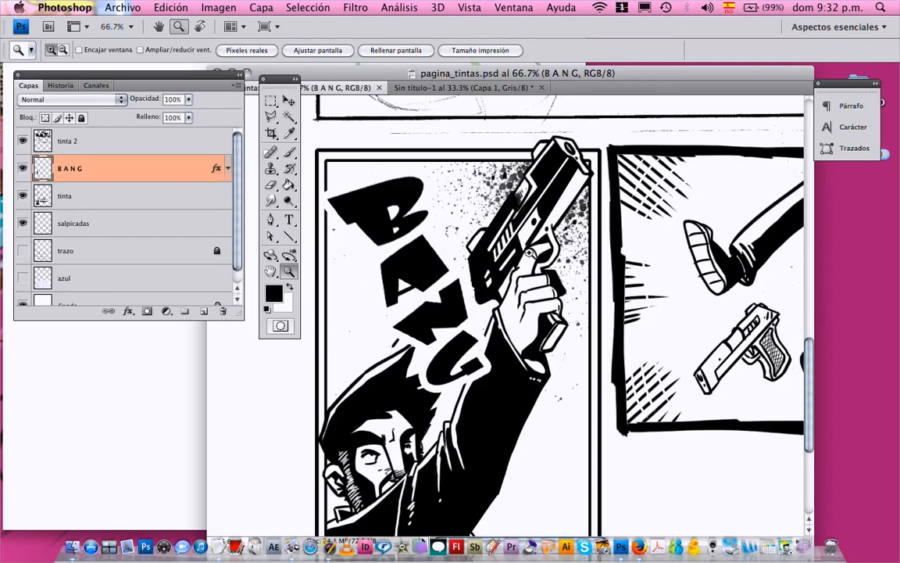
scroll(485, 250, "right", 8)
scroll(484, 250, "down", 2)
scroll(531, 299, "up", 5)
scroll(531, 300, "right", 5)
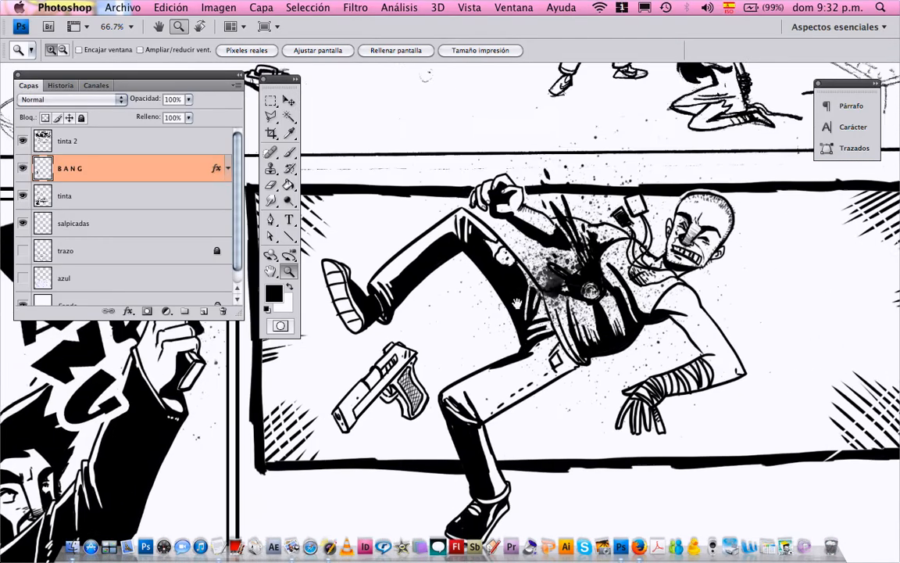
key("f")
key("f")
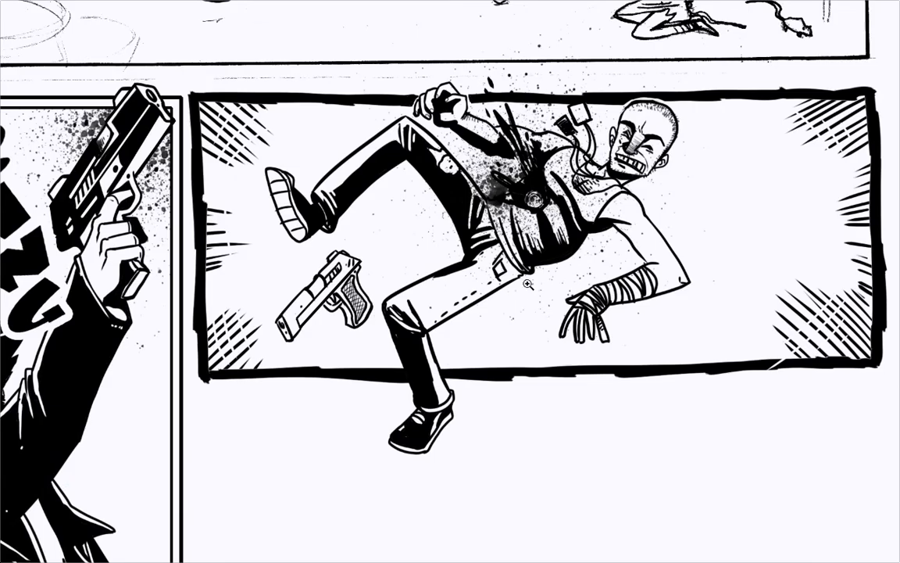
key("f")
Return to the blank Sin título-1 document and set the brush to the 9 px tip
left_click(400, 88)
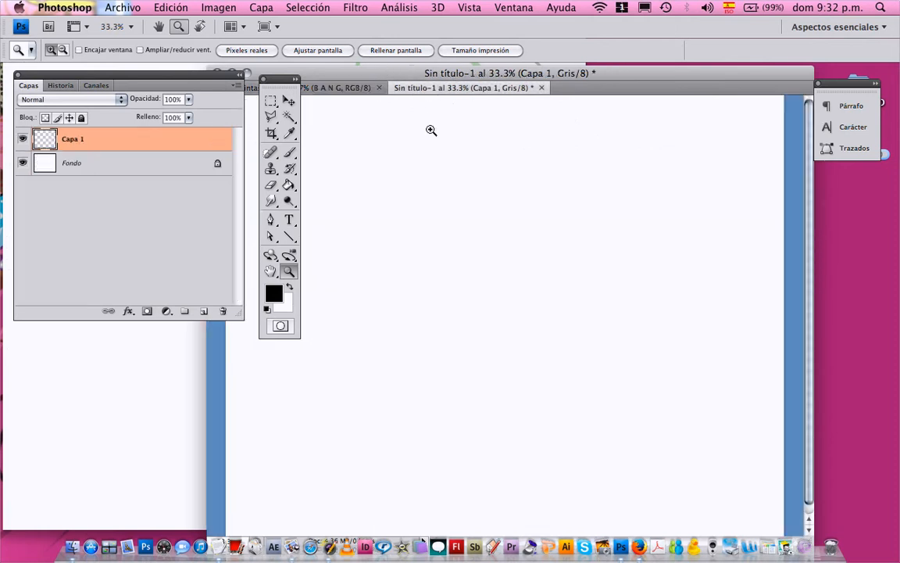
key("f")
scroll(492, 234, "left", 3)
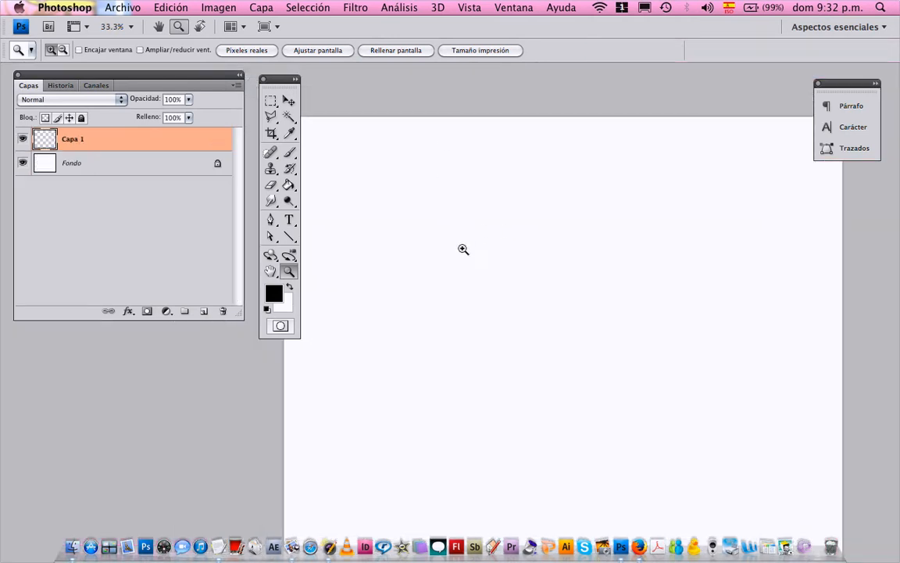
left_click(462, 221)
key("b")
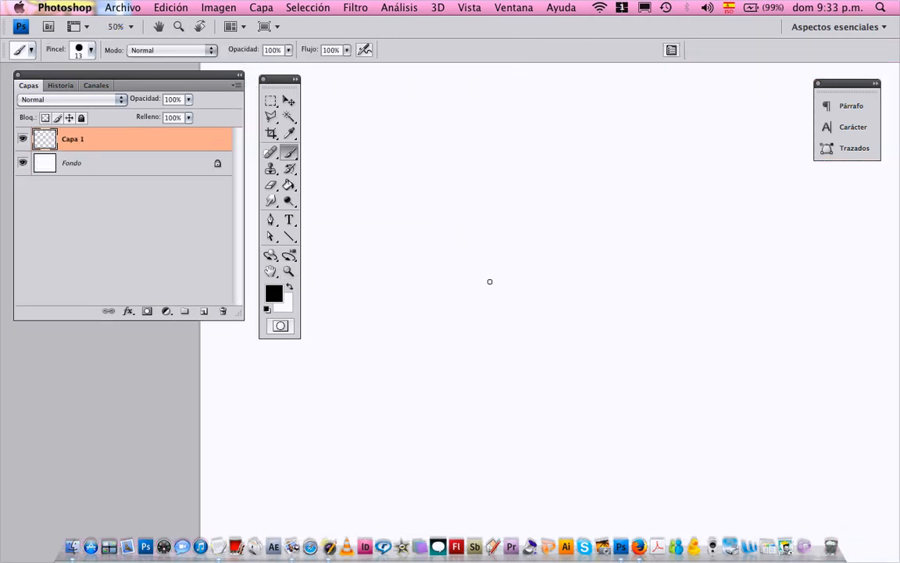
left_click_drag(457, 245, 478, 257)
right_click(489, 268)
left_click(528, 400)
mouse_move(399, 222)
left_mouse_down()
mouse_move(522, 383)
mouse_move(495, 352)
left_mouse_up()
key("super+z")
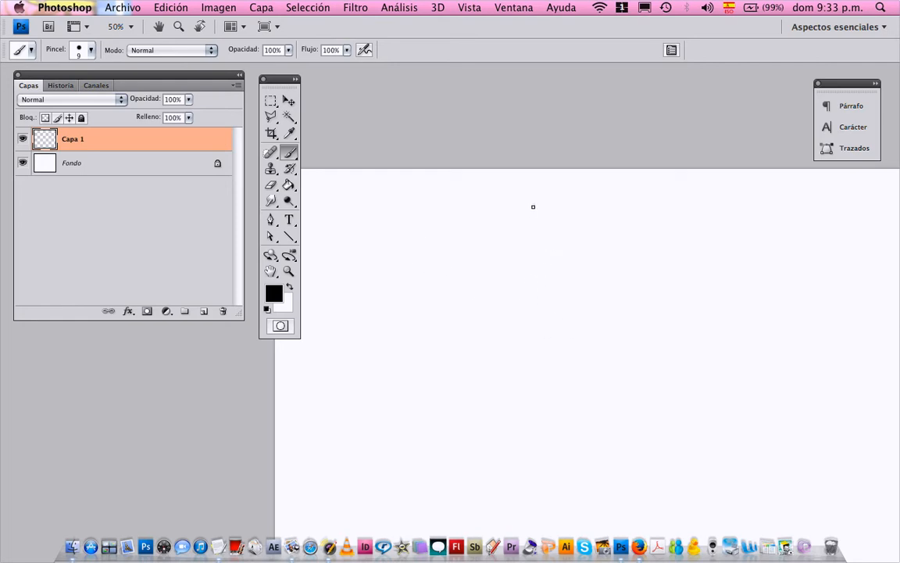
left_click_drag(533, 206, 485, 400)
key("super+z")
Draw a long curved stroke with tapered ends and thicken its middle with overlapping passes
left_click_drag(556, 207, 482, 423)
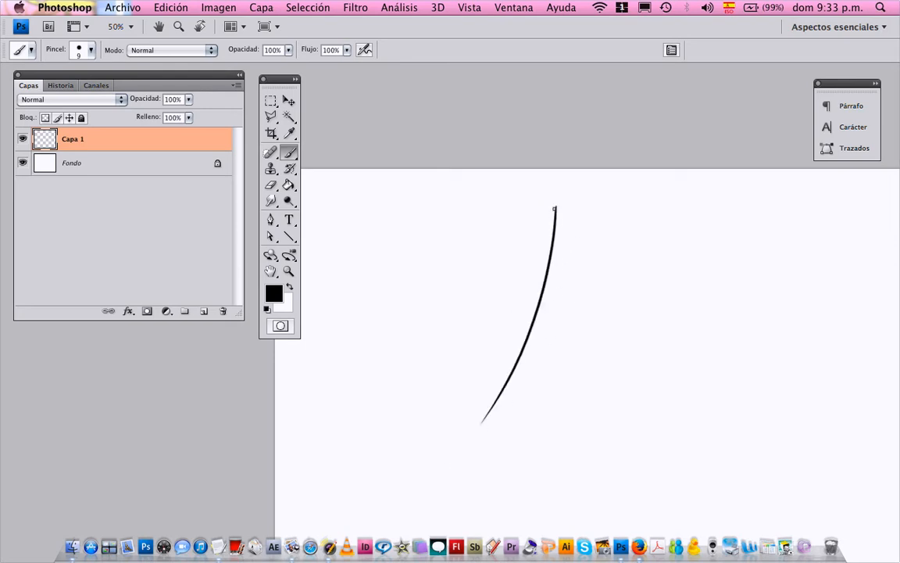
left_click_drag(555, 209, 483, 420)
mouse_move(552, 255)
left_mouse_down()
mouse_move(545, 286)
mouse_move(551, 247)
mouse_move(542, 315)
left_mouse_up()
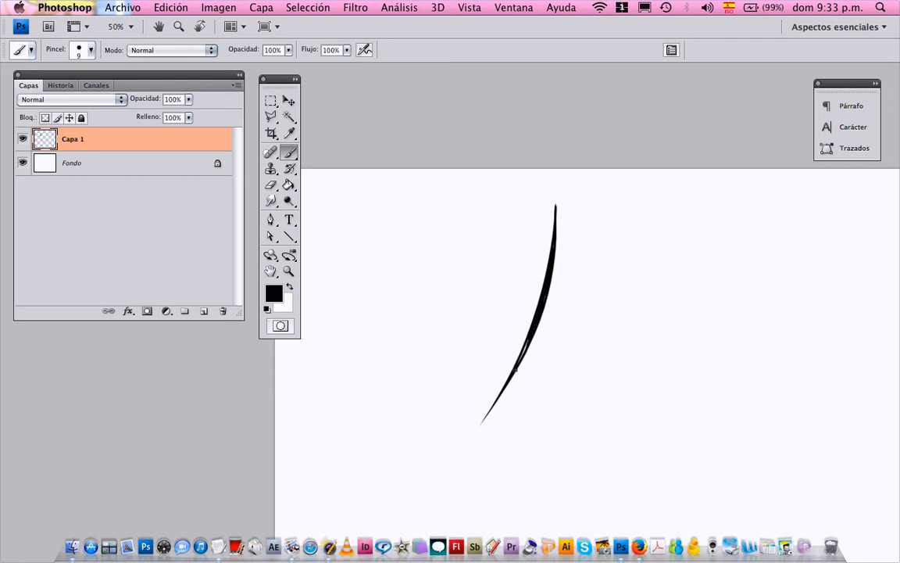
left_click_drag(529, 336, 525, 348)
Draw a second, thinner curved stroke to the right of the first and thicken it by retracing it
left_click_drag(593, 277, 559, 231)
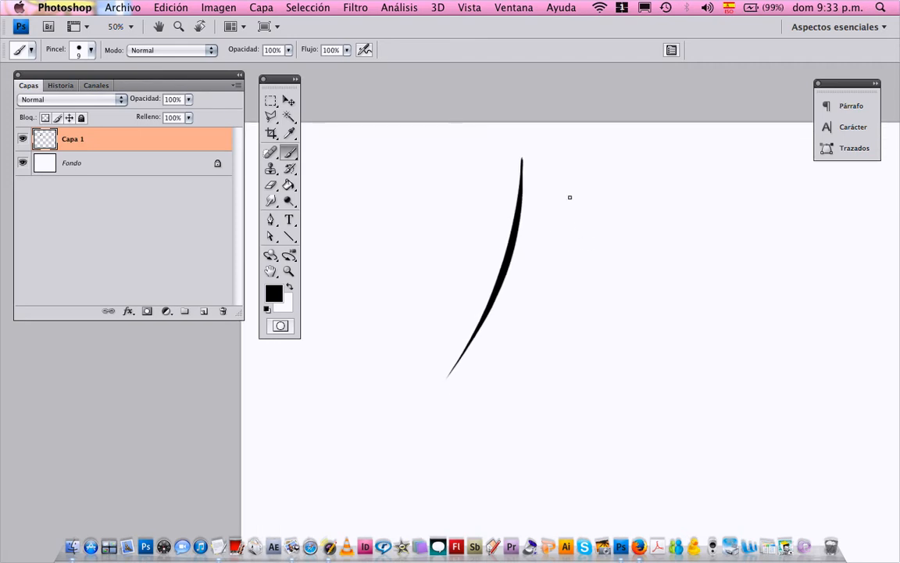
left_click_drag(615, 209, 535, 396)
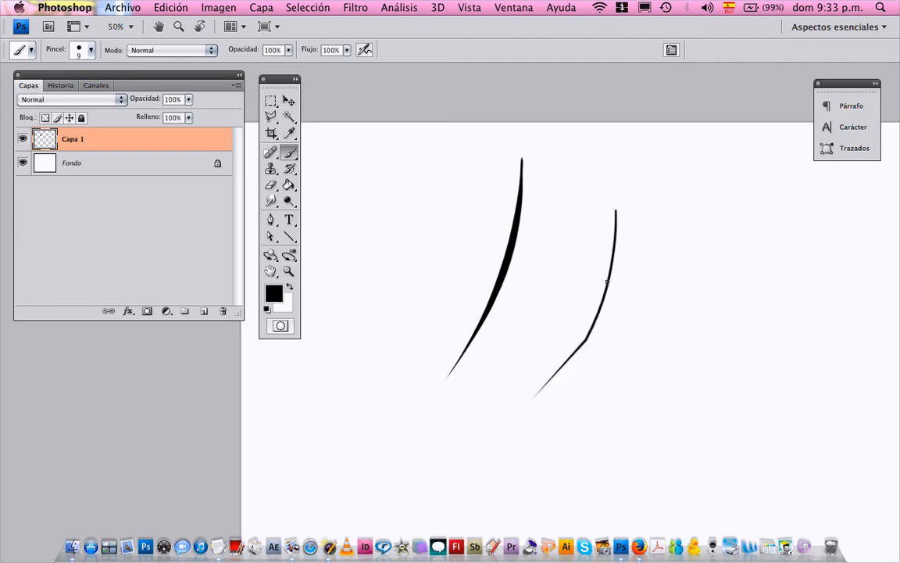
key("super+z")
left_click_drag(600, 189, 551, 360)
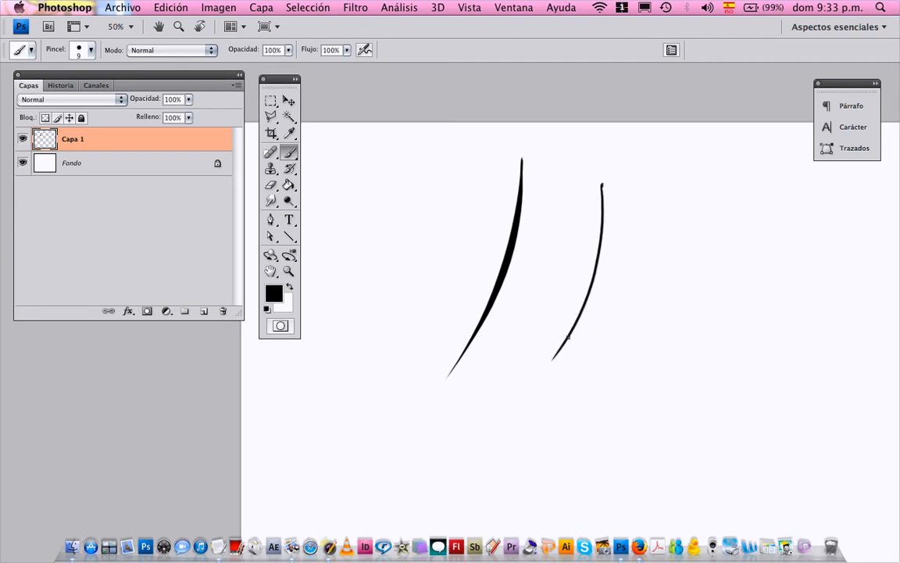
mouse_move(602, 187)
left_mouse_down()
mouse_move(568, 337)
mouse_move(535, 383)
left_mouse_up()
Draw a single thin diagonal stroke to the left of the two curved strokes
left_click_drag(467, 224, 539, 229)
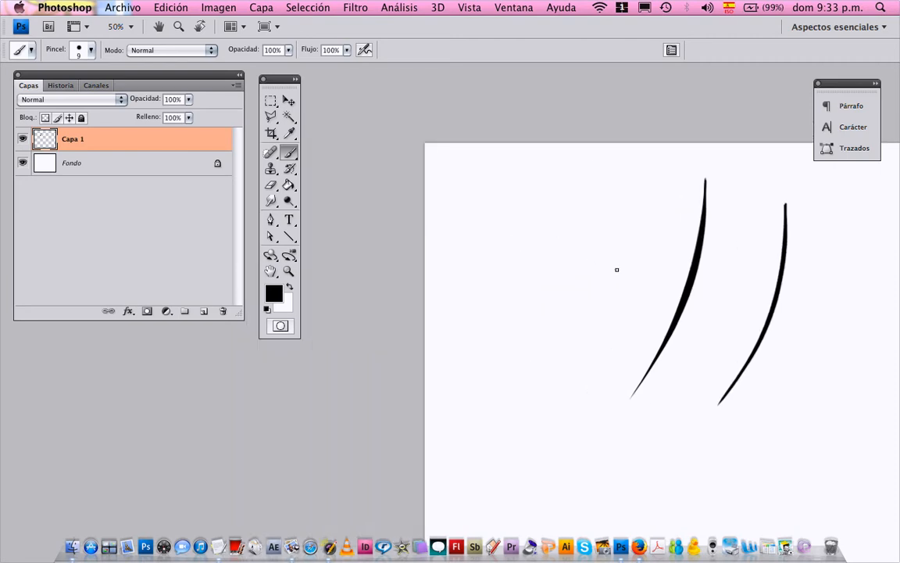
left_click_drag(613, 263, 578, 261)
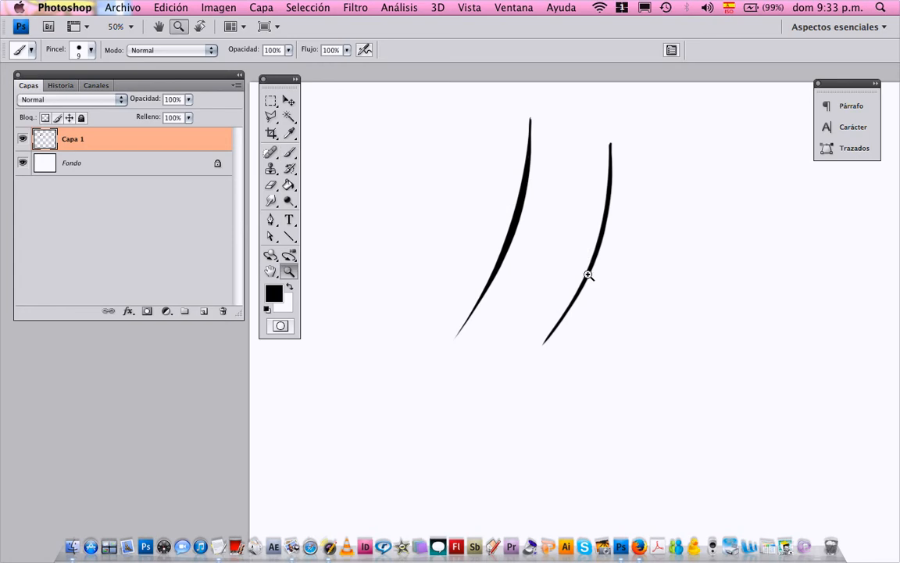
key("z")
left_click(584, 255)
key("v")
left_click_drag(597, 200, 555, 212)
key("b")
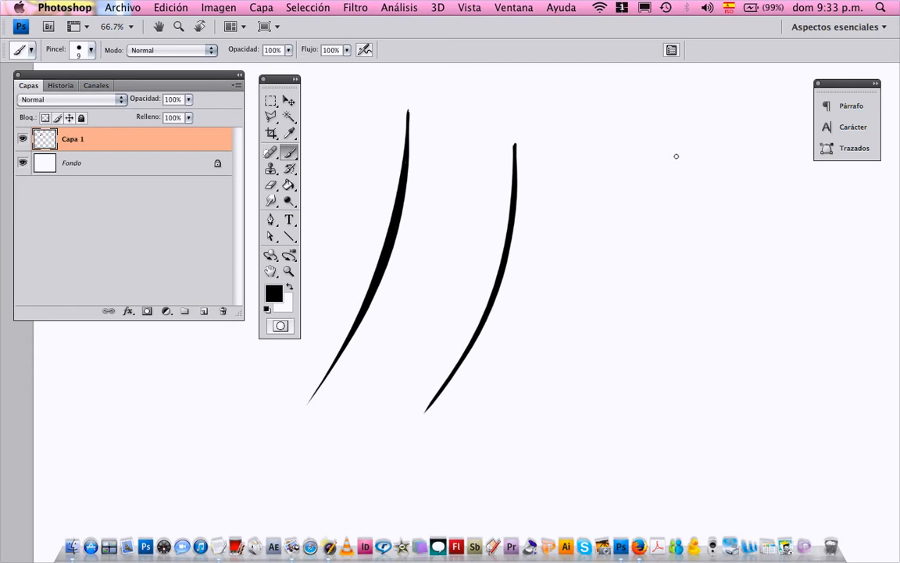
left_click_drag(468, 276, 681, 295)
left_click_drag(522, 120, 438, 404)
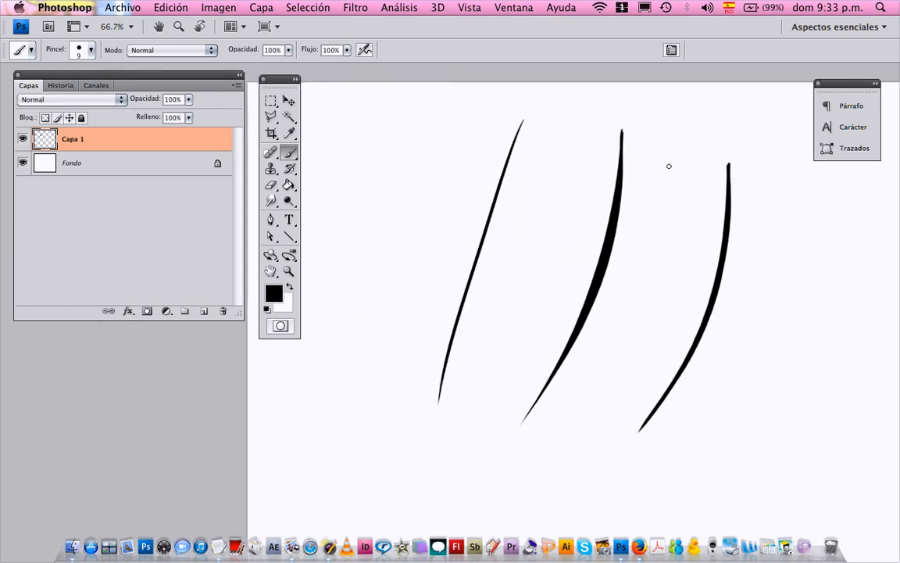
left_click_drag(672, 157, 611, 270)
key("super+z")
Shrink the Layers panel to a more compact size
left_click_drag(561, 316, 494, 318)
left_click_drag(243, 325, 196, 236)
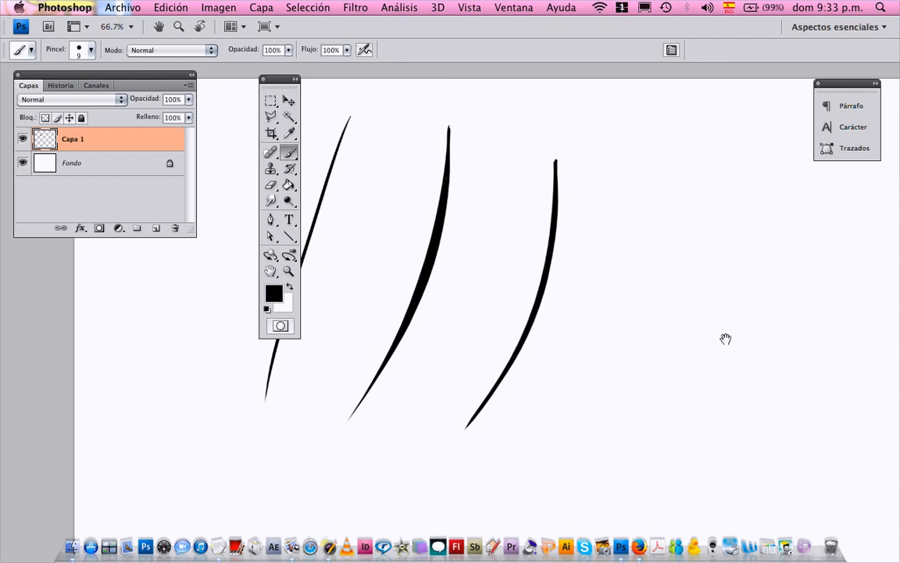
left_click_drag(726, 338, 657, 328)
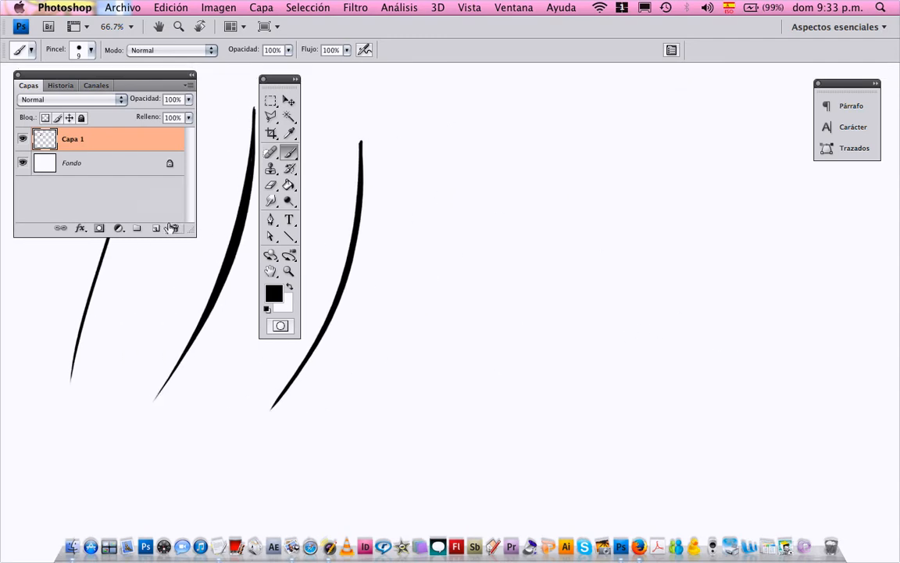
Add a new layer and set the foreground color to medium gray #929292 for brushing
left_click(170, 227)
left_click(274, 293)
left_click(452, 305)
left_click(421, 307)
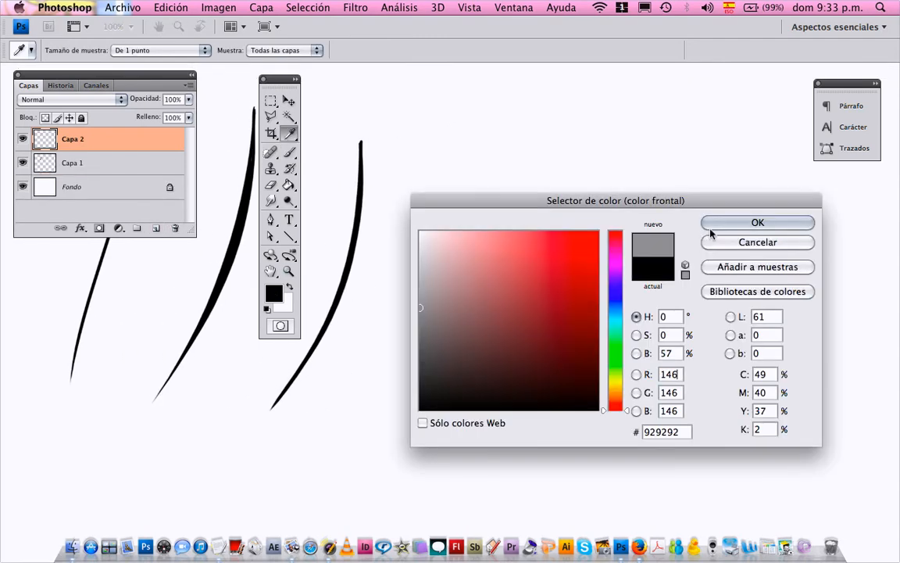
left_click(706, 224)
key("b")
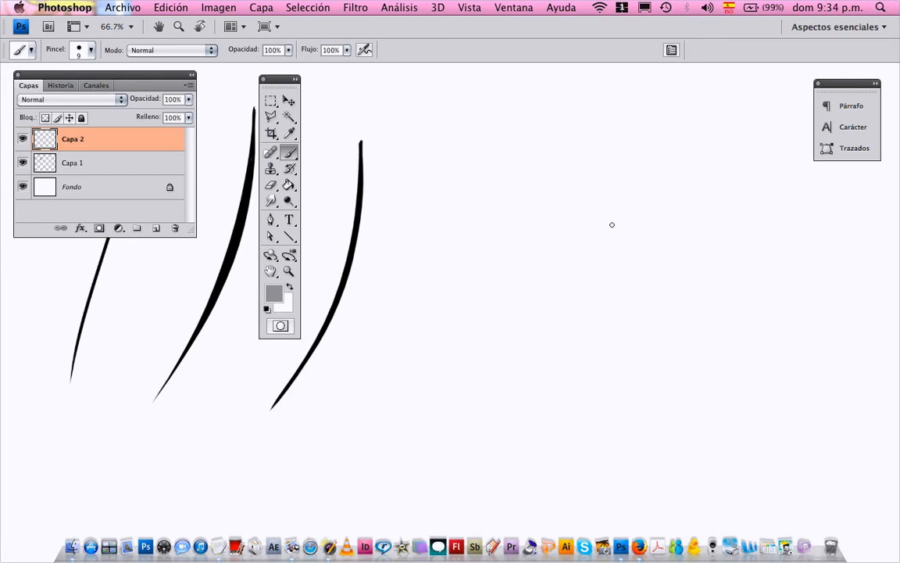
Sketch a tilted head beside the practice strokes, with construction lines, eyes, nose, mouth and both ears
mouse_move(552, 178)
left_mouse_down()
mouse_move(570, 180)
mouse_move(500, 208)
mouse_move(518, 287)
mouse_move(602, 326)
left_mouse_up()
left_click_drag(619, 274, 610, 324)
mouse_move(543, 168)
left_mouse_down()
mouse_move(588, 275)
mouse_move(599, 332)
left_mouse_up()
left_click_drag(617, 251, 504, 291)
mouse_move(523, 237)
left_mouse_down()
mouse_move(592, 218)
mouse_move(588, 286)
mouse_move(547, 252)
left_mouse_up()
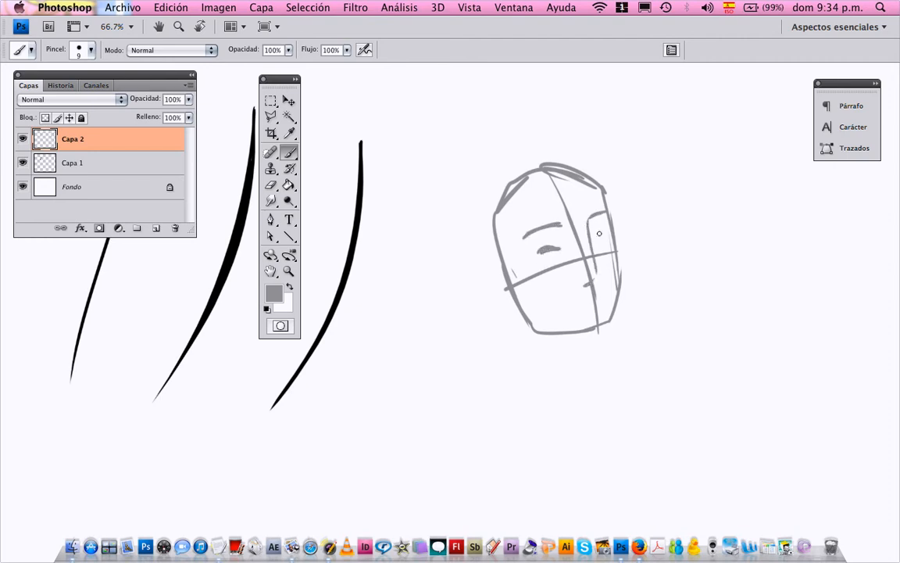
mouse_move(501, 283)
left_mouse_down()
mouse_move(491, 305)
mouse_move(500, 291)
left_mouse_up()
left_click_drag(613, 225, 616, 253)
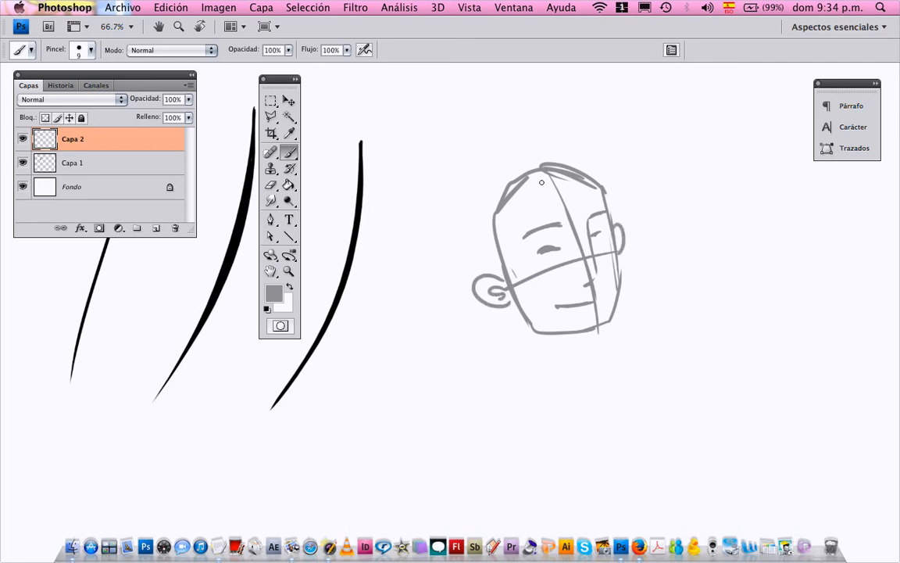
Sketch the hair with its fringe around the head, and the neck lines below the jaw
left_click_drag(558, 174, 516, 233)
left_click_drag(538, 189, 498, 231)
left_click_drag(580, 168, 511, 179)
mouse_move(554, 153)
left_mouse_down()
mouse_move(480, 253)
mouse_move(498, 271)
left_mouse_up()
left_click_drag(512, 172, 497, 261)
mouse_move(529, 162)
left_mouse_down()
mouse_move(578, 160)
mouse_move(610, 211)
left_mouse_up()
mouse_move(590, 158)
left_mouse_down()
mouse_move(615, 226)
mouse_move(629, 193)
mouse_move(612, 186)
left_mouse_up()
left_click_drag(614, 193, 613, 207)
left_click_drag(518, 314, 518, 350)
mouse_move(568, 331)
left_mouse_down()
mouse_move(569, 351)
mouse_move(556, 358)
left_mouse_up()
Sketch a small cylinder with short radiating lines just off the upper right of the head
left_click_drag(597, 243, 533, 334)
mouse_move(619, 207)
left_mouse_down()
mouse_move(583, 229)
mouse_move(606, 262)
left_mouse_up()
left_click_drag(606, 258, 644, 232)
mouse_move(645, 233)
left_mouse_down()
mouse_move(629, 222)
mouse_move(643, 233)
left_mouse_up()
mouse_move(624, 207)
left_mouse_down()
mouse_move(639, 229)
mouse_move(588, 249)
left_mouse_up()
mouse_move(588, 246)
left_mouse_down()
mouse_move(598, 255)
mouse_move(561, 265)
mouse_move(576, 261)
left_mouse_up()
mouse_move(572, 280)
left_mouse_down()
mouse_move(591, 255)
mouse_move(558, 255)
left_mouse_up()
left_click_drag(577, 238, 546, 254)
left_click_drag(416, 304, 400, 230)
Add a new layer above the sketch and hide the practice-stroke layer Capa 1
left_click(156, 228)
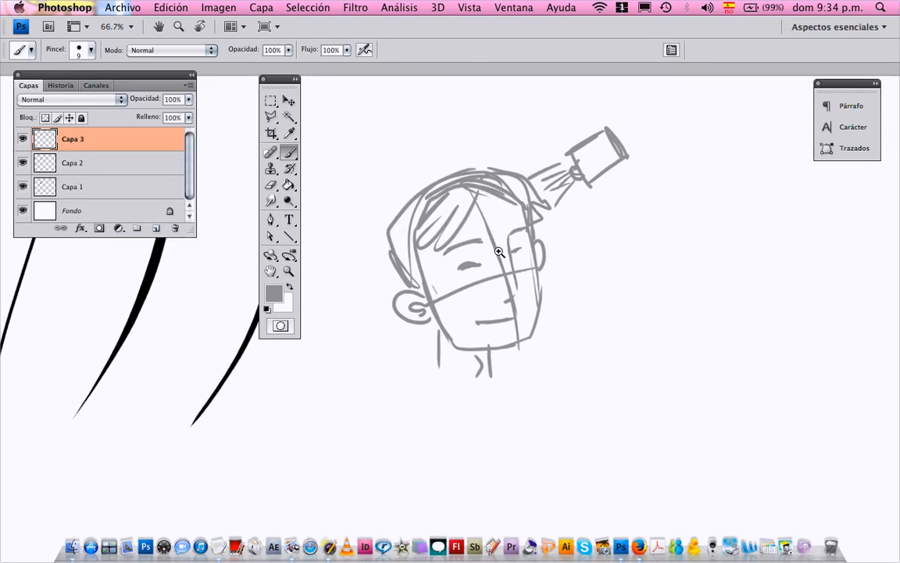
key("z")
left_click(484, 235)
left_click(391, 280, "alt")
left_click(24, 187)
scroll(414, 250, "left", 3)
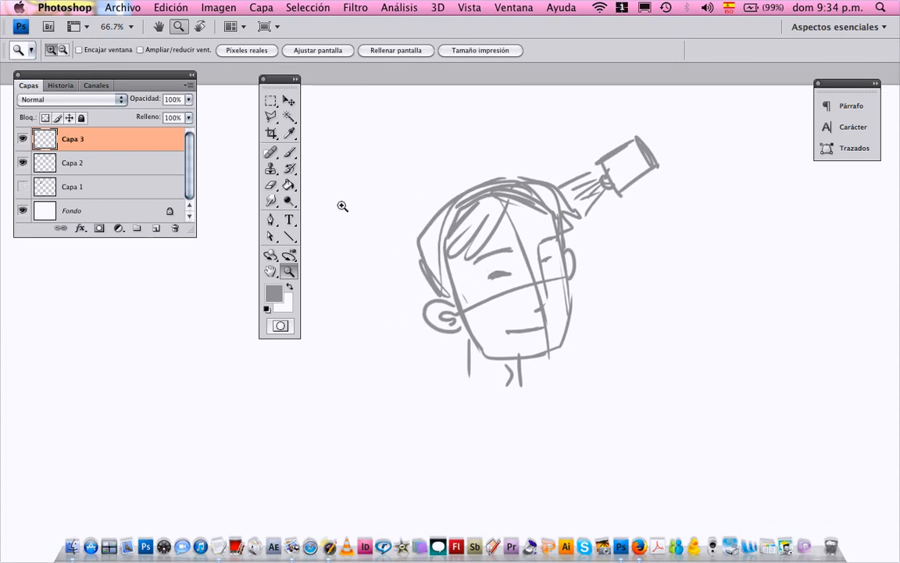
Lower the opacity of the sketch layer Capa 2 to 52%
left_click(84, 158)
left_click(188, 100)
left_click(155, 118)
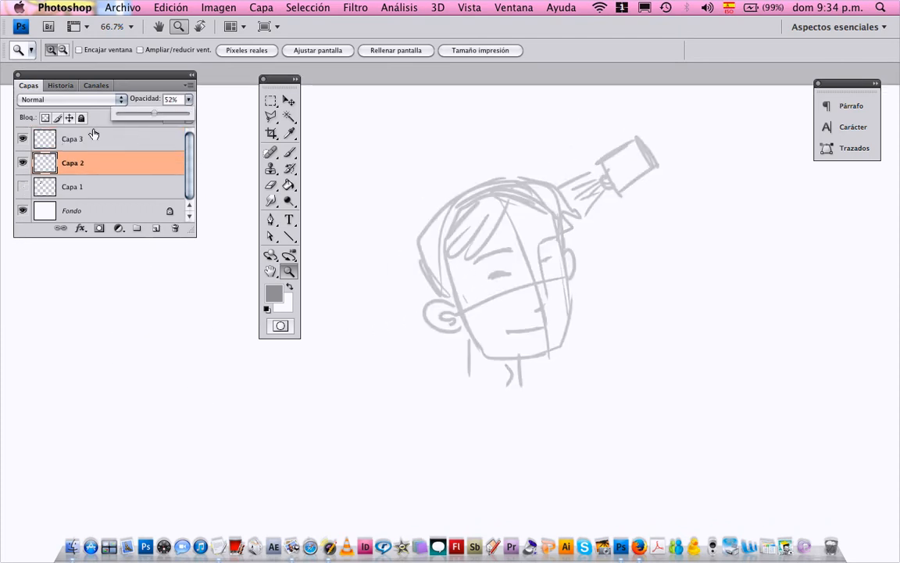
Make Capa 3 the active layer and set up a black 5 px brush for inking
left_click(94, 136)
left_click(465, 283)
key("d")
key("b")
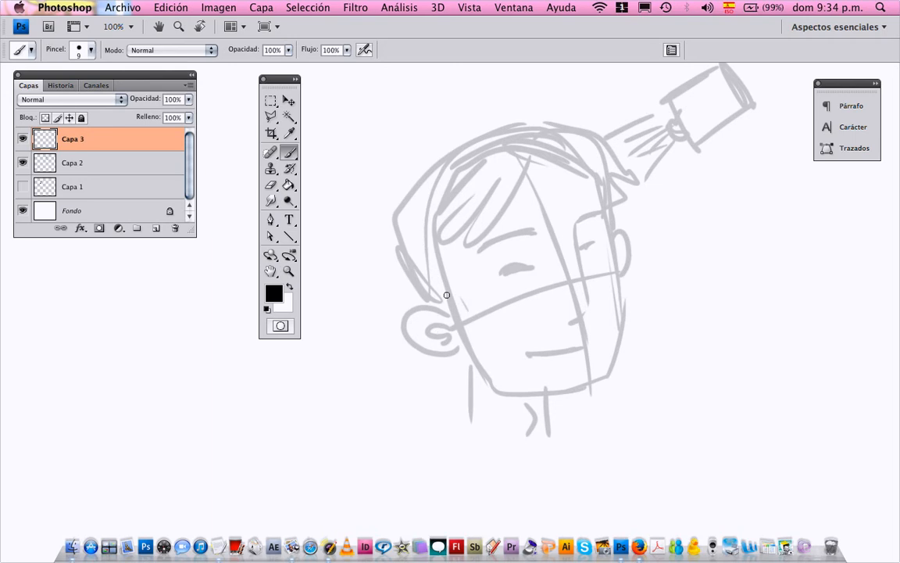
right_click(493, 263)
left_click(532, 381)
Ink the left sideburn, the pointed hair tips on the right and the right part of the forehead hairline
left_click_drag(439, 234, 467, 331)
left_click_drag(595, 135, 627, 186)
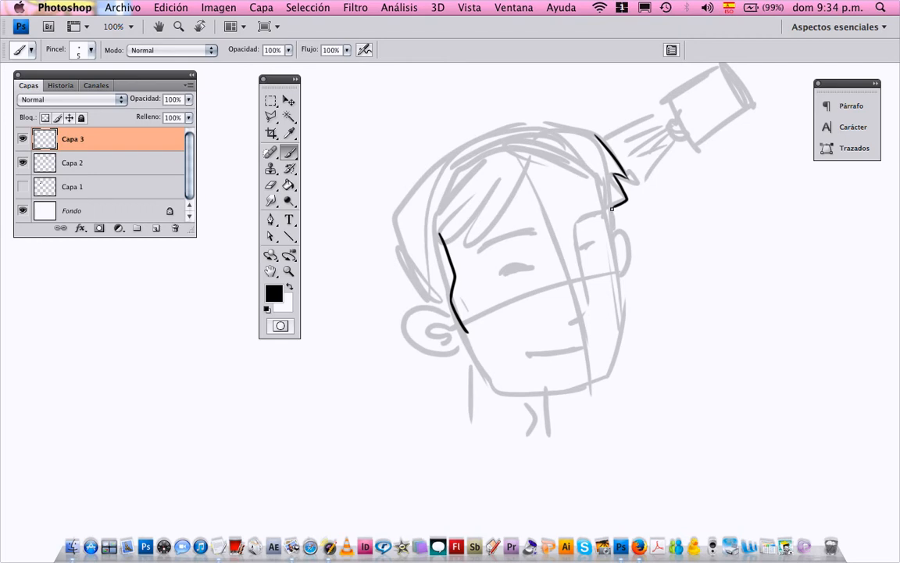
mouse_move(613, 232)
left_mouse_down()
mouse_move(593, 182)
mouse_move(536, 158)
left_mouse_up()
key("super+z")
left_click_drag(591, 180, 536, 157)
Set the brush diameter to 4 px and ink the fringe strand curving down across the forehead
right_click(592, 199)
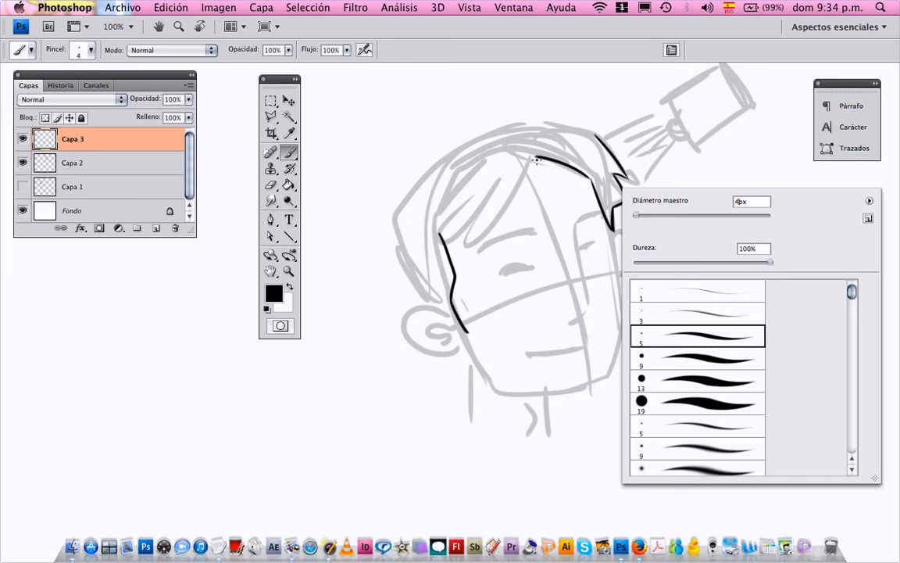
left_click_drag(535, 159, 473, 247)
key("super+z")
left_click_drag(536, 157, 477, 240)
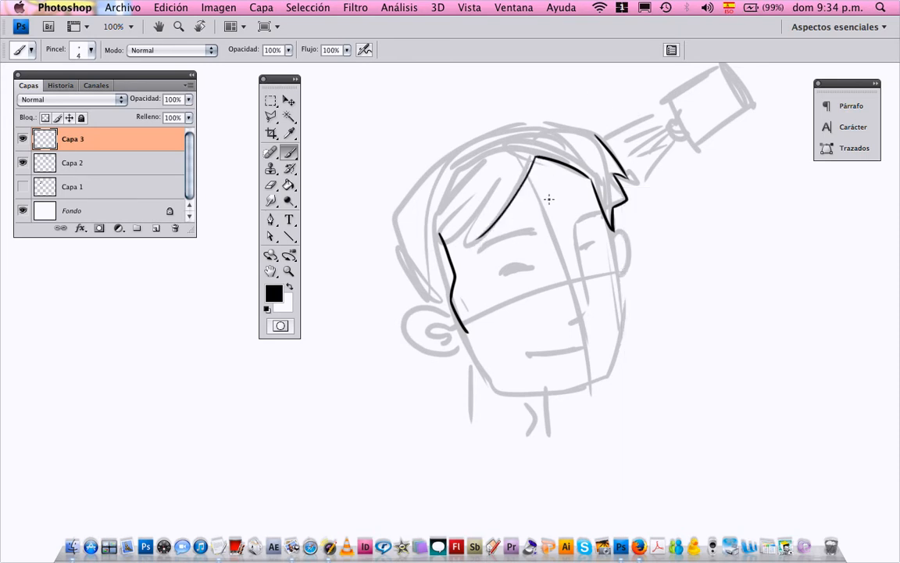
Ink the right edge of the face down toward the jaw and the outline of the right ear
left_click_drag(599, 239, 533, 183)
left_click(536, 191, "super")
mouse_move(550, 139)
left_mouse_down()
mouse_move(583, 315)
mouse_move(573, 255)
mouse_move(580, 304)
mouse_move(603, 231)
mouse_move(548, 346)
left_mouse_up()
key("super+z")
key("super+z")
left_click_drag(608, 203, 546, 365)
left_click_drag(643, 75, 588, 259)
mouse_move(528, 276)
left_mouse_down()
mouse_move(551, 305)
mouse_move(541, 379)
left_mouse_up()
Ink the top of the head outline from the hair tips over the crown to the back corner of the head
left_click_drag(441, 218, 591, 291)
left_click_drag(639, 161, 433, 141)
key("super+z")
left_click_drag(639, 160, 439, 156)
left_click_drag(407, 204, 554, 154)
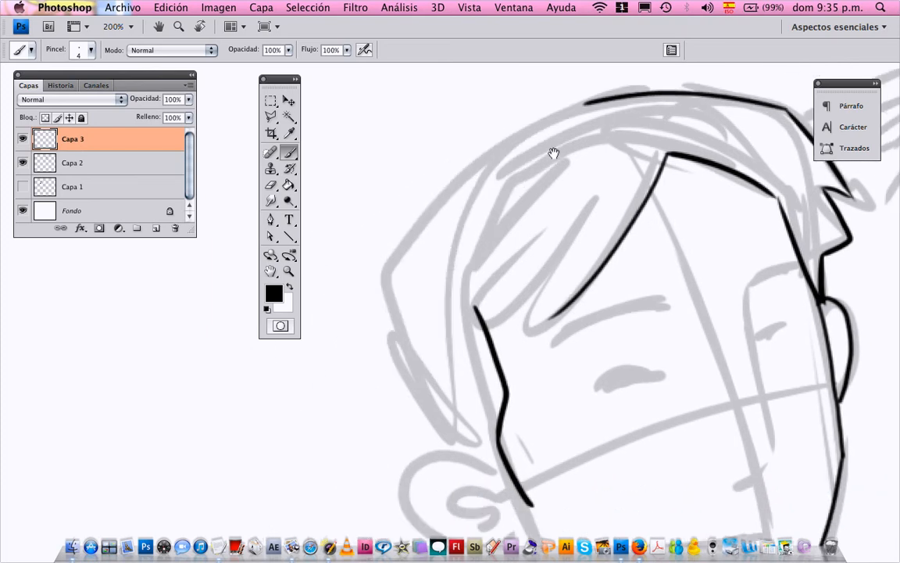
left_click_drag(368, 245, 504, 104)
key("super+z")
left_click_drag(580, 107, 379, 280)
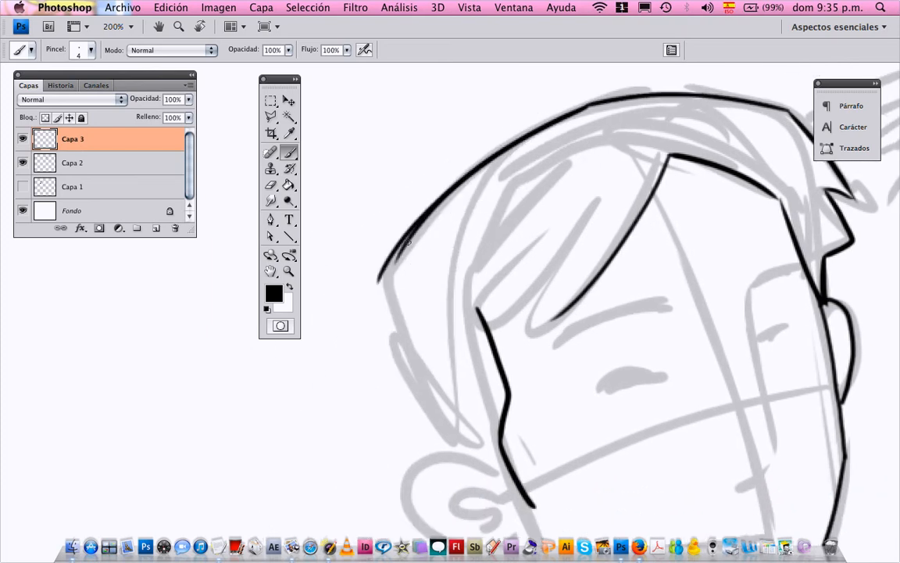
Choose the 9 px brush and ink thick strokes for the back of the head and the outer contour of the left ear
right_click(463, 273)
left_click(542, 403)
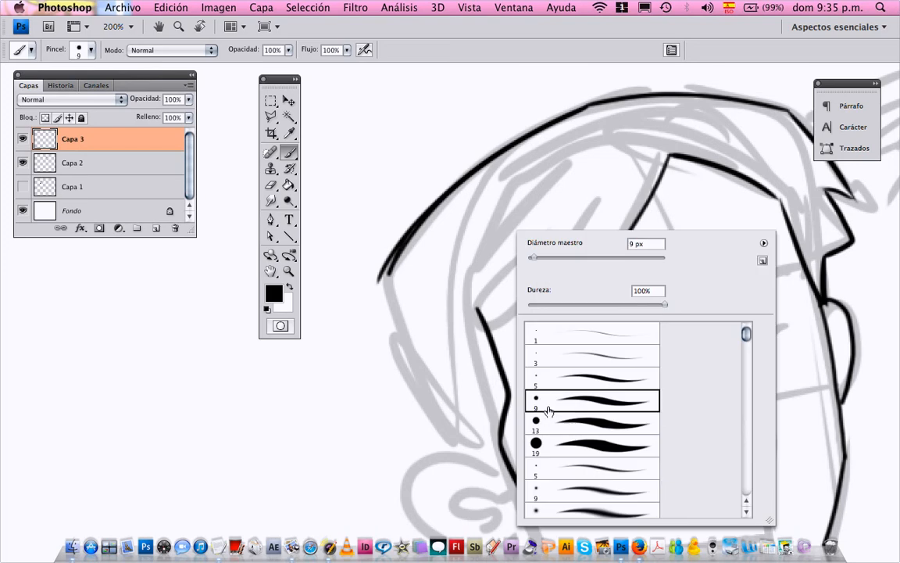
left_click(389, 272)
left_click_drag(383, 269, 452, 422)
key("super+z")
left_click_drag(383, 278, 453, 465)
mouse_move(390, 296)
left_mouse_down()
mouse_move(458, 444)
mouse_move(430, 331)
left_mouse_up()
left_click_drag(425, 292, 448, 323)
mouse_move(492, 348)
left_mouse_down()
mouse_move(415, 346)
mouse_move(499, 414)
mouse_move(449, 332)
mouse_move(497, 414)
left_mouse_up()
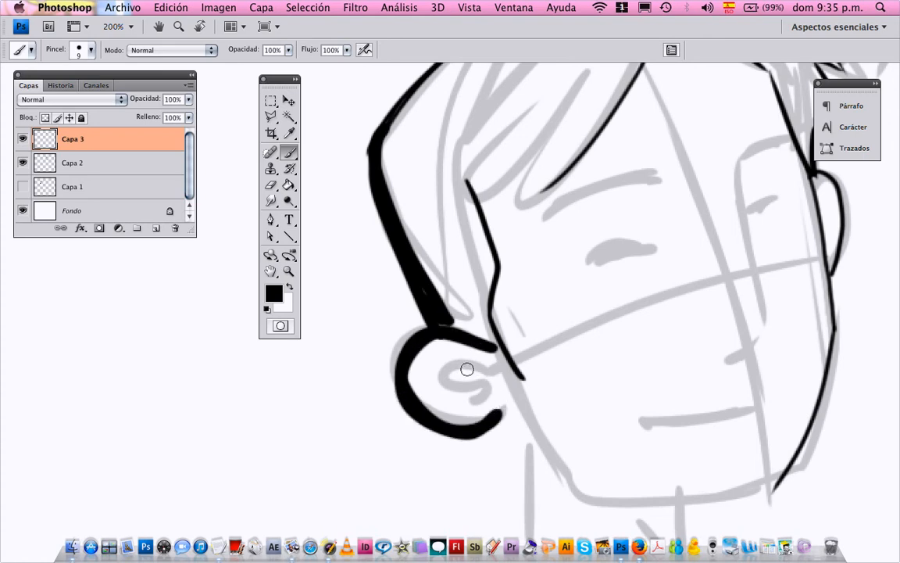
Ink the inner folds of the left ear with the black brush
key("e")
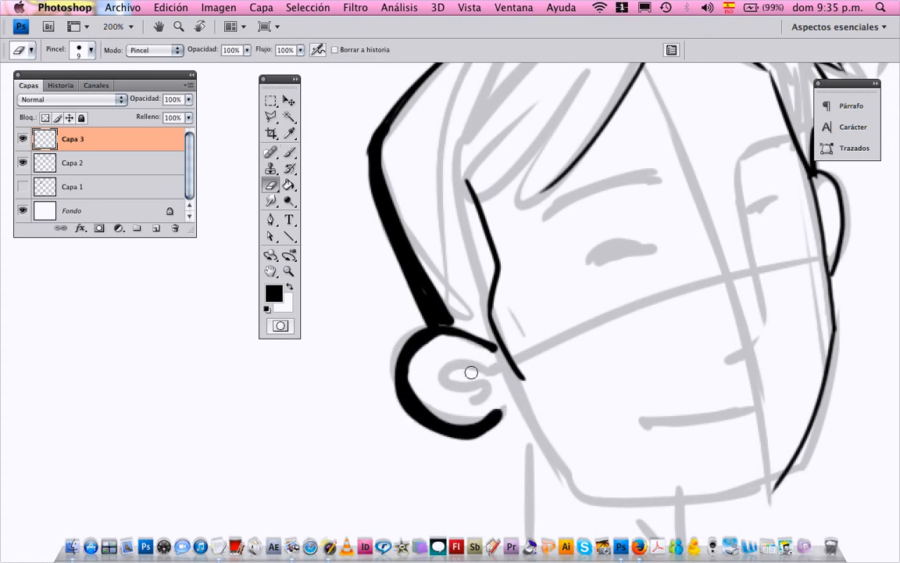
key("b")
mouse_move(495, 374)
left_mouse_down()
mouse_move(422, 379)
mouse_move(468, 402)
mouse_move(484, 393)
left_mouse_up()
mouse_move(504, 401)
left_mouse_down()
mouse_move(438, 296)
mouse_move(503, 392)
left_mouse_up()
Ink the left jawline, the chin and the thick left line of the neck
left_click_drag(440, 280, 518, 400)
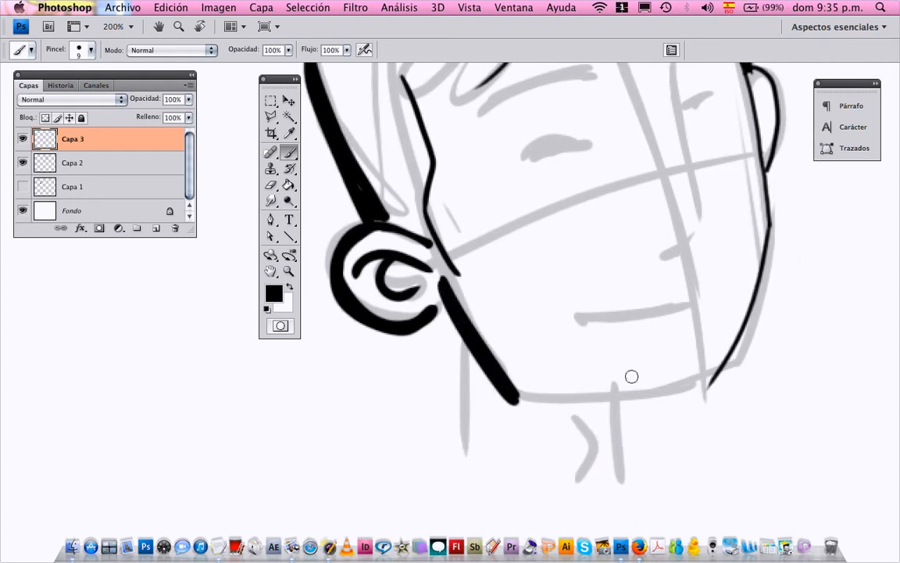
left_click_drag(709, 381, 524, 380)
mouse_move(701, 392)
left_mouse_down()
mouse_move(519, 383)
mouse_move(700, 394)
mouse_move(552, 407)
mouse_move(520, 399)
mouse_move(531, 394)
left_mouse_up()
key("super+z")
mouse_move(474, 291)
left_mouse_down()
mouse_move(453, 239)
mouse_move(441, 410)
left_mouse_up()
left_click_drag(432, 319, 445, 380)
left_click_drag(446, 421, 436, 304)
left_click_drag(436, 304, 443, 426)
Choose the 5 px brush and ink the right neck line and the angled throat mark below the chin
right_click(664, 386)
left_click(668, 379)
left_click_drag(596, 362, 608, 436)
left_click_drag(556, 365, 560, 429)
left_click_drag(583, 284, 555, 447)
Ink the facial features: the brow-to-nose line, the left eyebrow, both eyes, the mouth and the lower lip
mouse_move(678, 152)
left_mouse_down()
mouse_move(637, 186)
mouse_move(641, 312)
mouse_move(653, 343)
left_mouse_up()
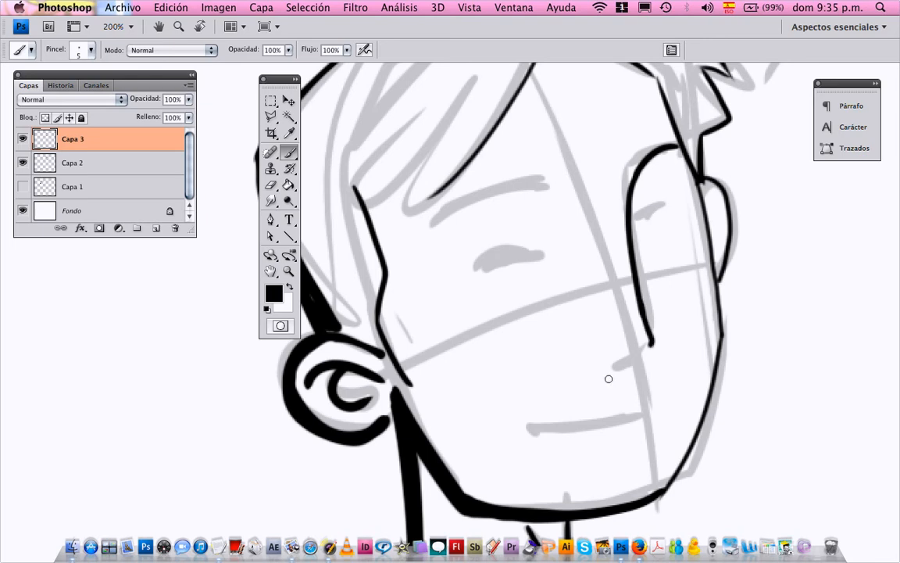
left_click_drag(609, 379, 601, 380)
left_click_drag(544, 181, 430, 229)
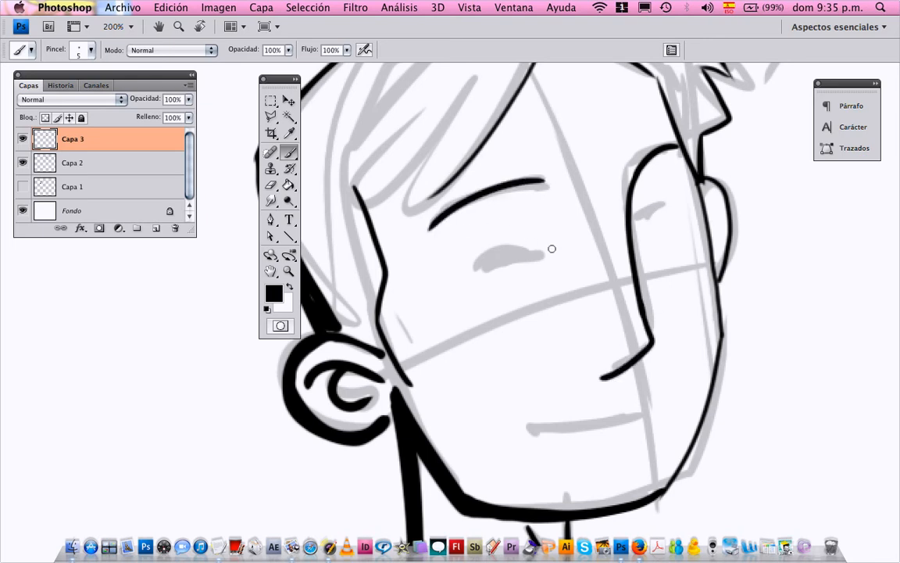
mouse_move(539, 260)
left_mouse_down()
mouse_move(474, 262)
mouse_move(461, 290)
left_mouse_up()
mouse_move(664, 195)
left_mouse_down()
mouse_move(637, 206)
mouse_move(641, 220)
left_mouse_up()
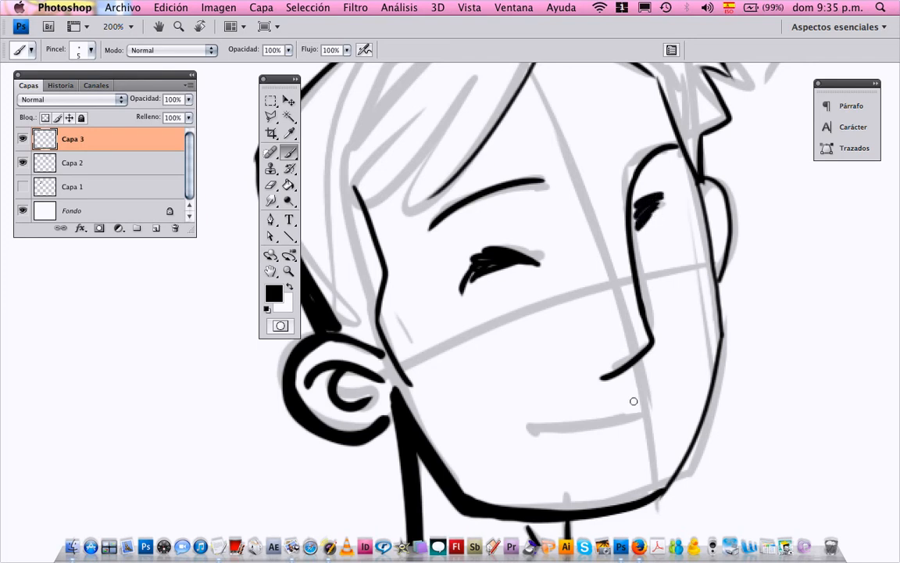
left_click_drag(670, 385, 533, 430)
left_click_drag(641, 422, 609, 435)
Ink the pointed fringe strand above the left temple and a small shading mark on the left cheek
key("z")
left_click(483, 320, "alt")
left_click(483, 319, "alt")
left_click(481, 267)
key("b")
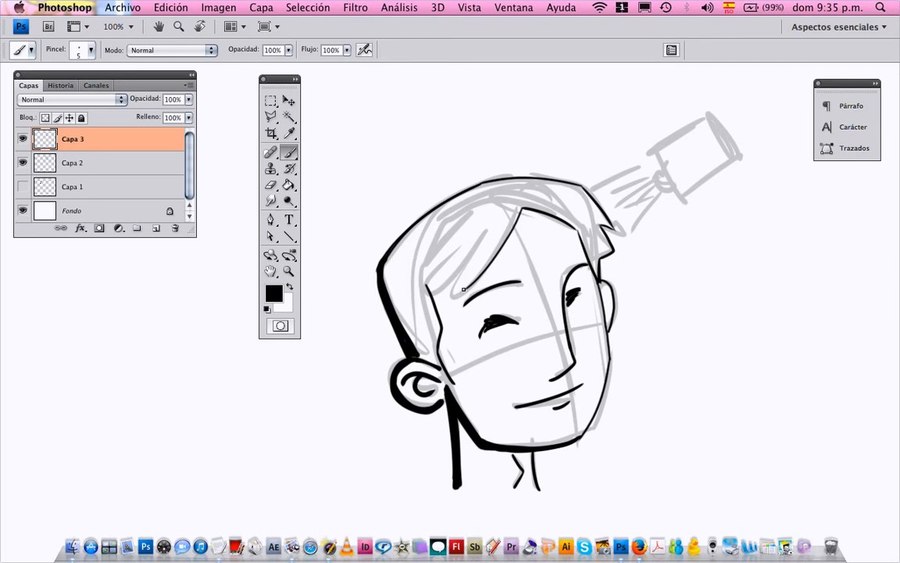
left_click_drag(417, 261, 388, 269)
key("ctrl+z")
mouse_move(463, 285)
left_mouse_down()
mouse_move(478, 236)
mouse_move(428, 291)
left_mouse_up()
left_click_drag(473, 377, 487, 403)
mouse_move(502, 310)
left_mouse_down()
mouse_move(482, 324)
mouse_move(456, 317)
mouse_move(476, 241)
left_mouse_up()
Check the inked head at several zoom levels, hiding and showing the sketch on Capa 2 to compare
key("z")
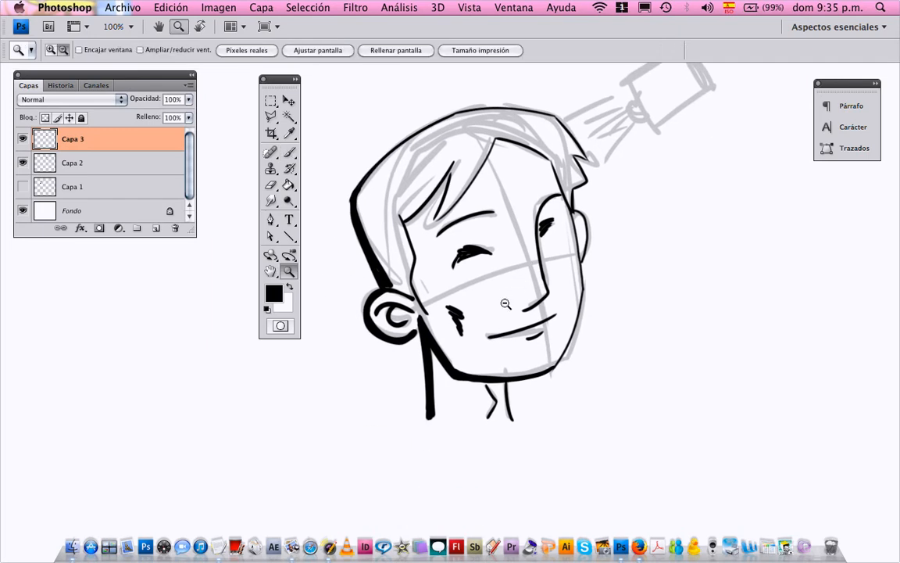
left_click(505, 303, "alt")
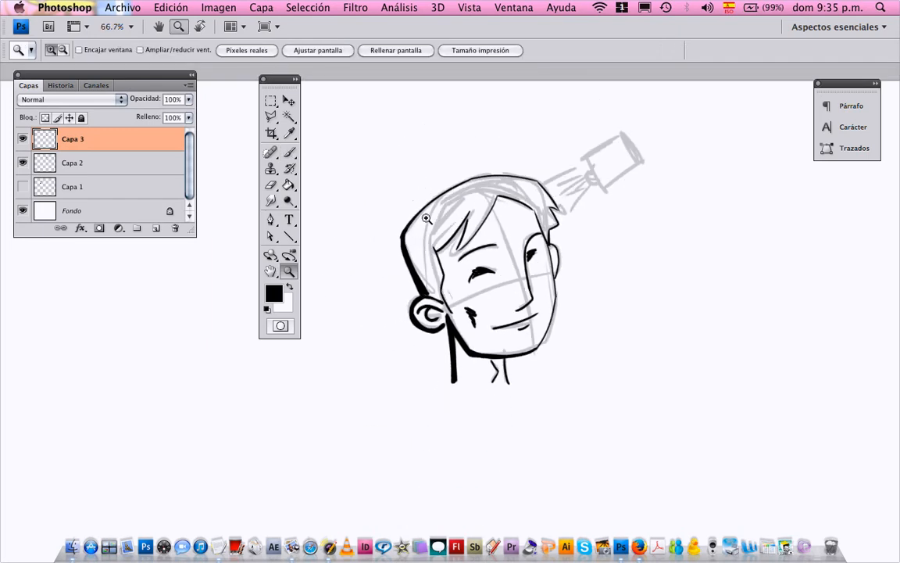
left_click(526, 253)
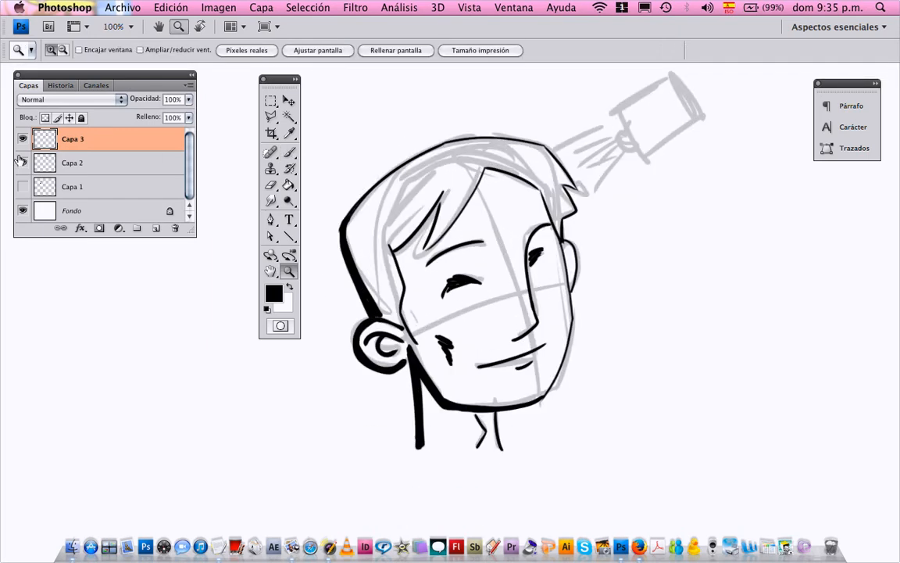
left_click(23, 162)
left_click(23, 162)
left_click(507, 284, "alt")
left_click(507, 285, "alt")
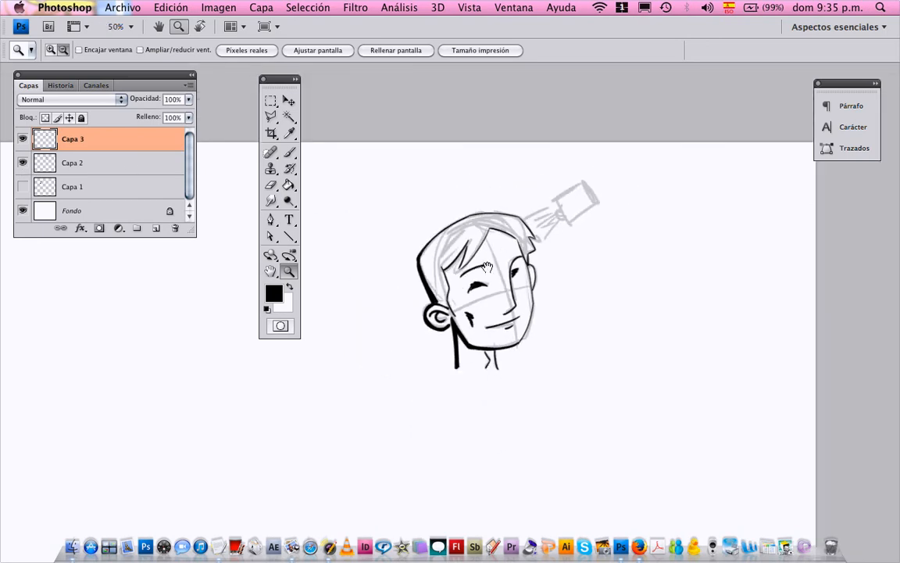
Move the gray sketch on Capa 2 to the right of the inked head and make Capa 3 active again
left_click(70, 161)
mouse_move(419, 291)
left_mouse_down()
mouse_move(587, 292)
mouse_move(560, 278)
left_mouse_up()
left_click(153, 137)
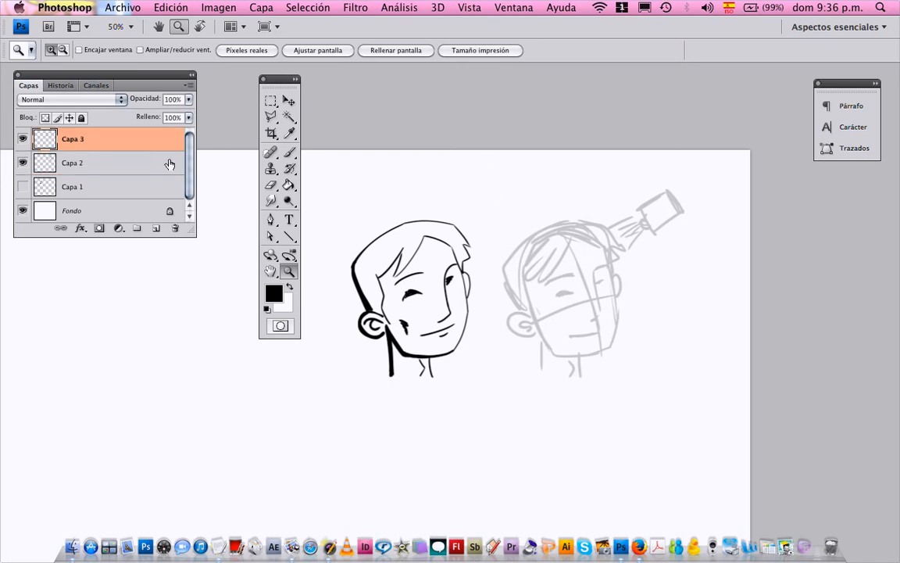
Choose the rough-textured 3 px brush preset for inking the moved sketch
left_click(570, 294)
left_click(556, 286)
left_click_drag(558, 282, 538, 305)
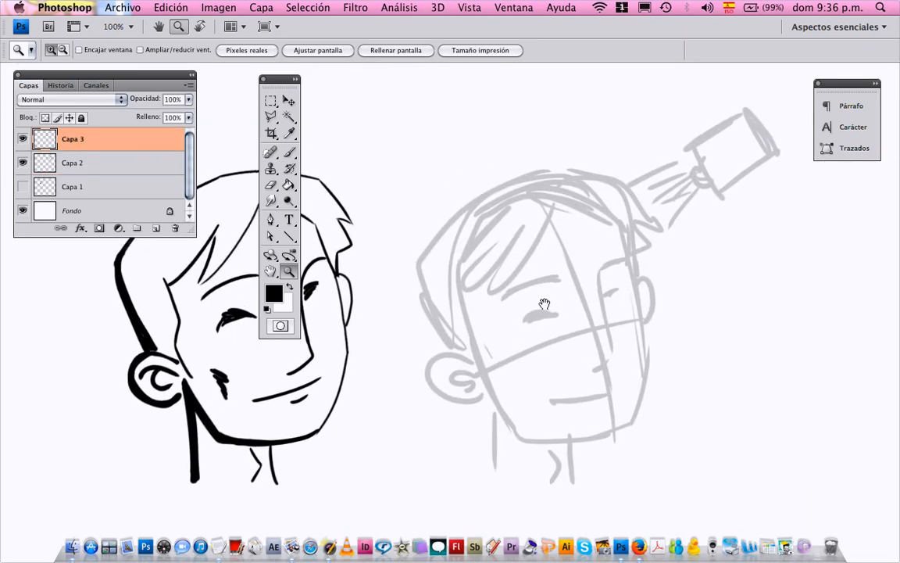
key("b")
right_click(577, 297)
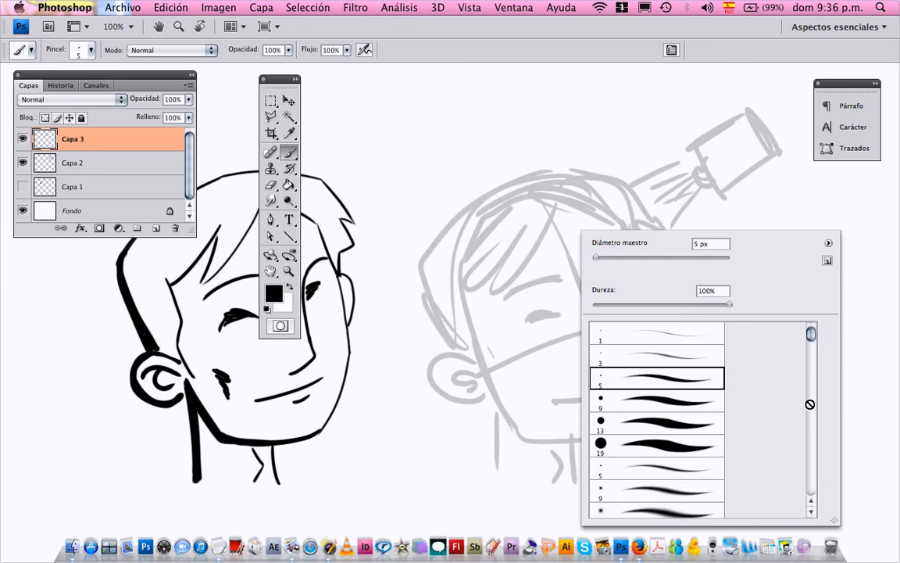
left_click_drag(809, 338, 820, 509)
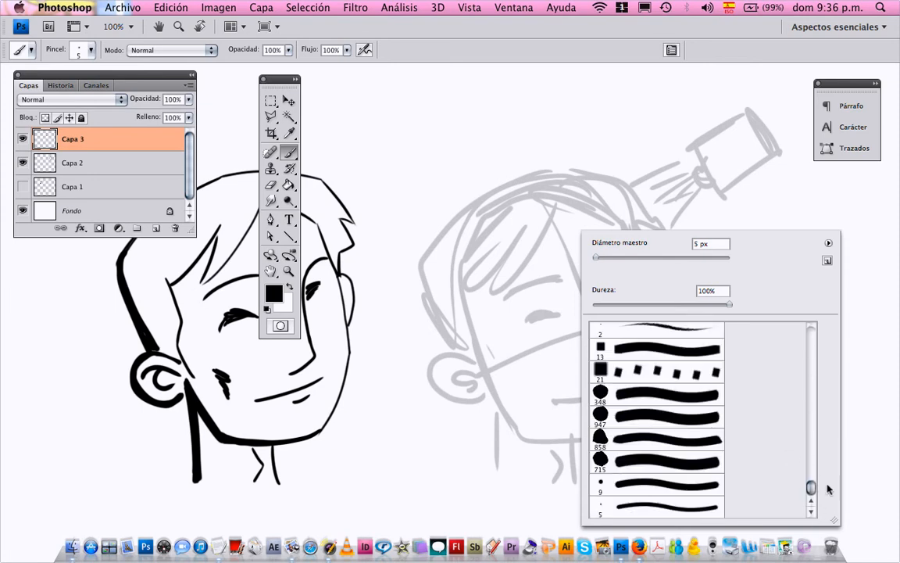
scroll(811, 501, "up", 4)
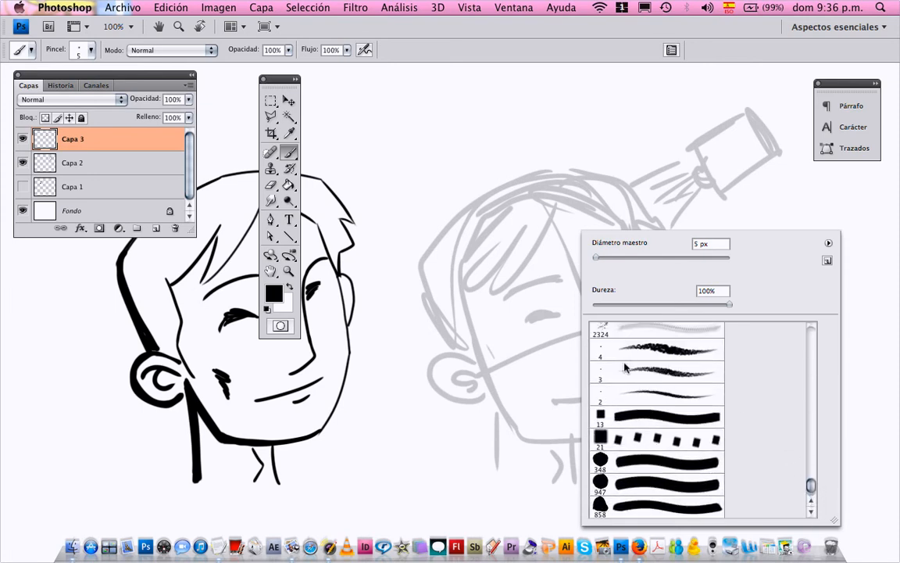
left_click(626, 383)
left_click(434, 295)
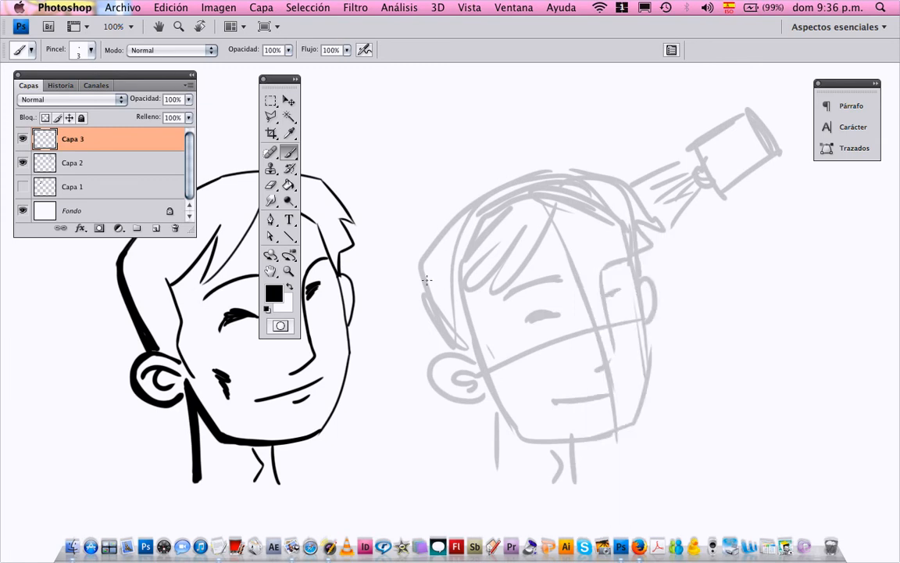
left_click_drag(420, 278, 448, 238)
key("super+z")
key("z")
left_click(477, 265)
left_click_drag(537, 254, 483, 265)
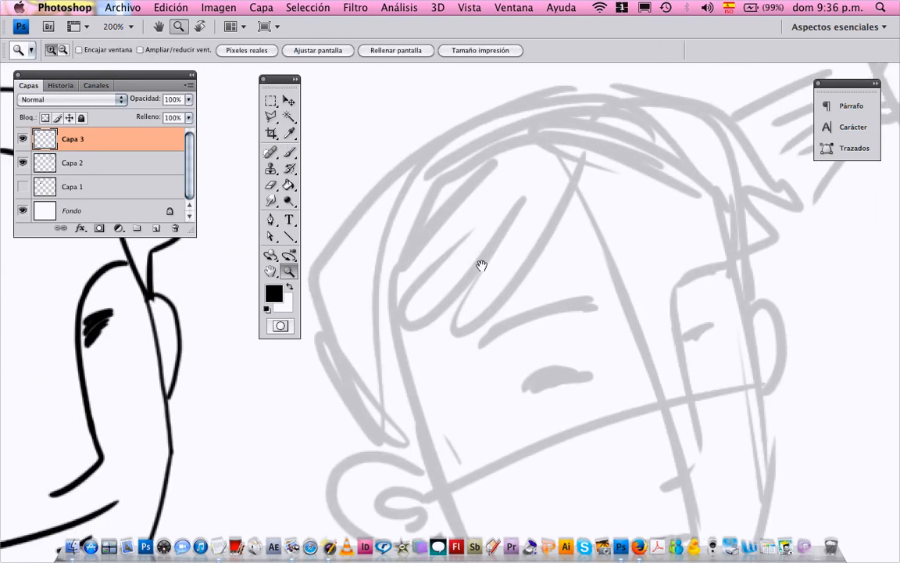
left_click_drag(556, 254, 484, 282)
key("b")
left_click_drag(629, 142, 714, 223)
key("super+z")
right_click(655, 200)
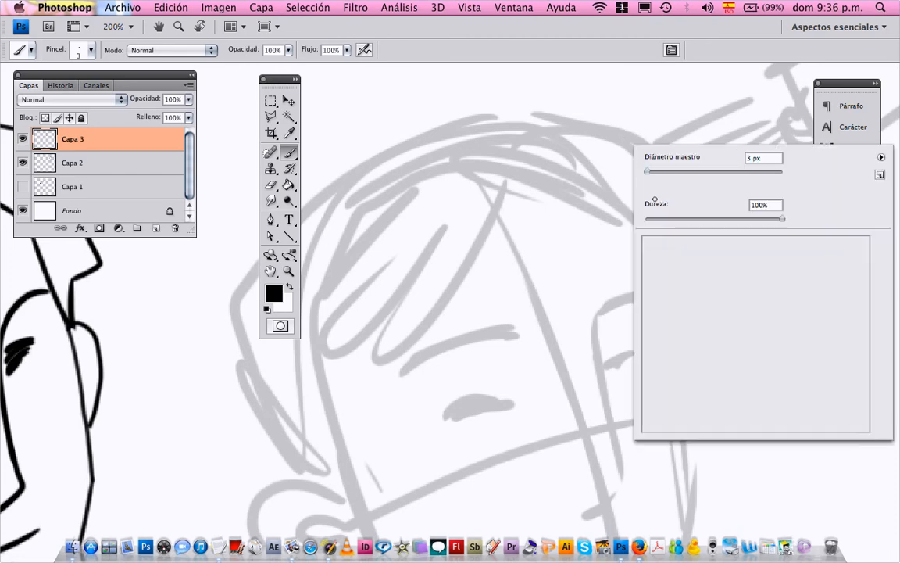
left_click(547, 118)
Ink the second head's right hair contour with its pointed tips, the right forehead hairline and the right sideburn using the textured brush
mouse_move(551, 119)
left_mouse_down()
mouse_move(610, 140)
mouse_move(685, 231)
mouse_move(698, 258)
mouse_move(669, 289)
mouse_move(668, 335)
left_mouse_up()
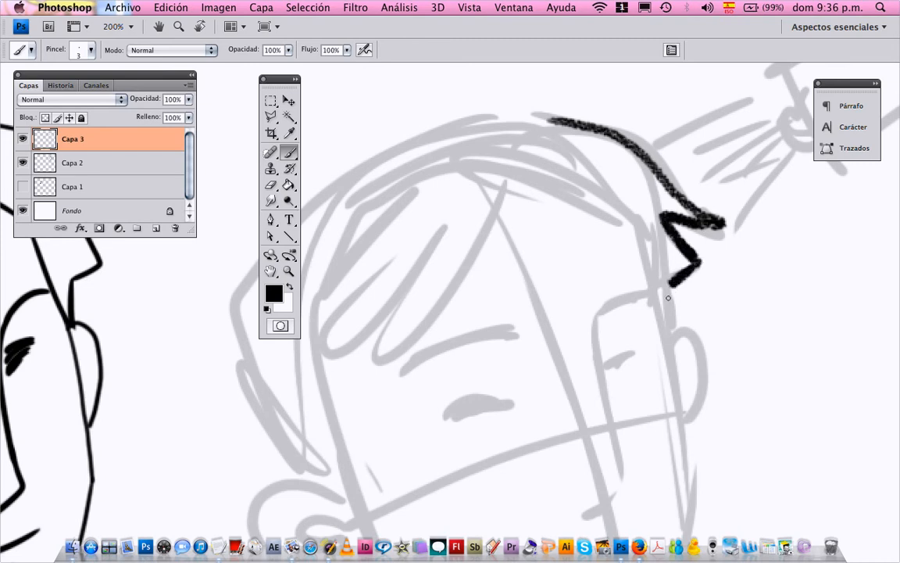
mouse_move(517, 183)
left_mouse_down()
mouse_move(619, 244)
mouse_move(555, 195)
mouse_move(642, 243)
mouse_move(652, 291)
left_mouse_up()
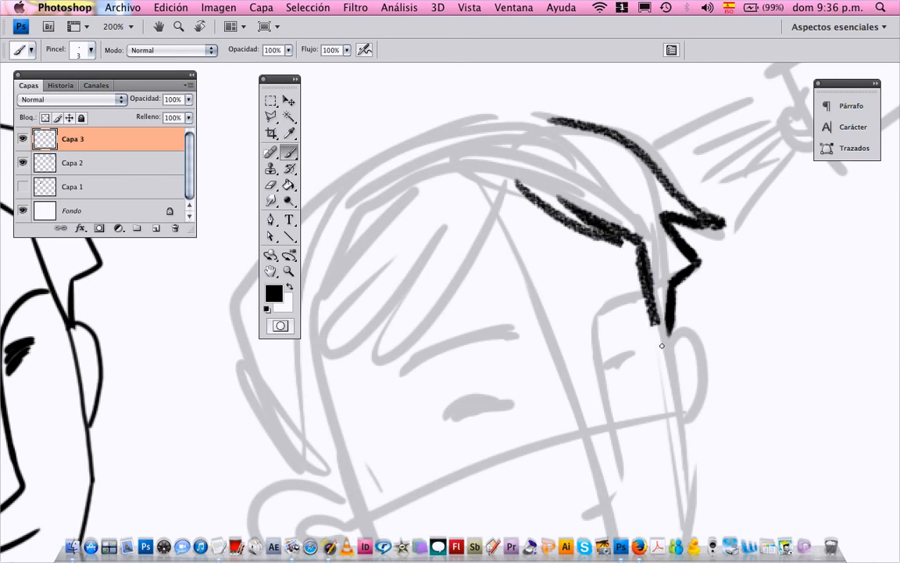
left_click_drag(655, 326, 660, 338)
Ink the right edge of the second face down to the jaw and the outline of the right ear
left_click_drag(679, 369, 619, 235)
mouse_move(597, 193)
left_mouse_down()
mouse_move(622, 342)
mouse_move(635, 287)
mouse_move(586, 437)
left_mouse_up()
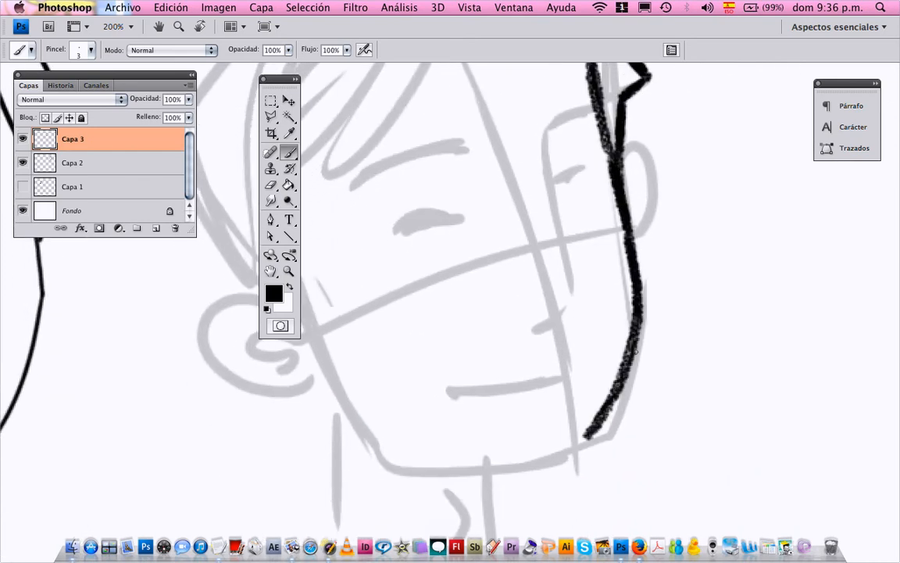
left_click_drag(626, 158, 635, 243)
Ink the second head's left ear with its outer contour and inner folds
left_click_drag(477, 213, 689, 167)
mouse_move(510, 272)
left_mouse_down()
mouse_move(465, 243)
mouse_move(424, 276)
mouse_move(426, 301)
mouse_move(547, 340)
left_mouse_up()
mouse_move(513, 297)
left_mouse_down()
mouse_move(444, 303)
mouse_move(480, 342)
left_mouse_up()
Ink the second head's pointed fringe strands across the forehead and the jagged left sideburn
left_click_drag(476, 113, 503, 236)
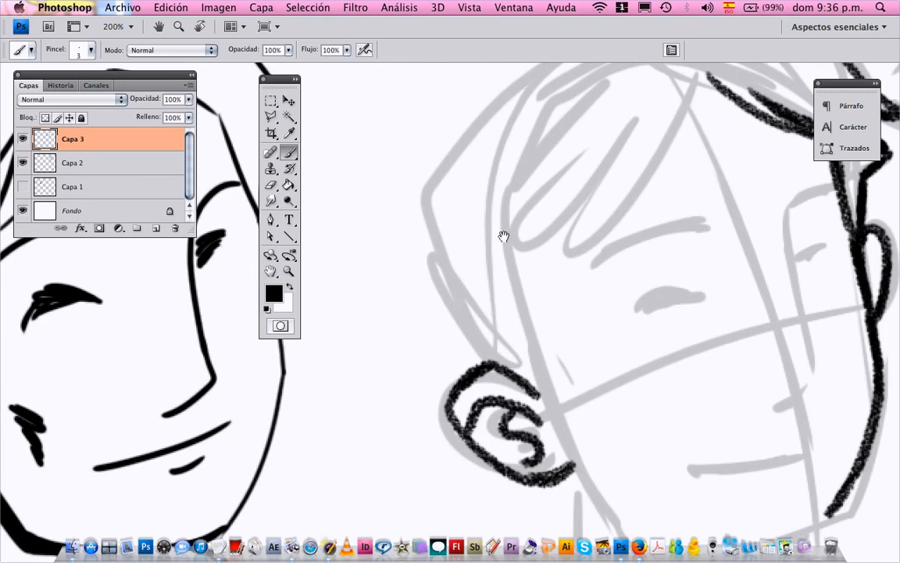
left_click_drag(680, 140, 661, 224)
mouse_move(684, 159)
left_mouse_down()
mouse_move(622, 273)
mouse_move(549, 345)
left_mouse_up()
left_click_drag(648, 230, 544, 349)
mouse_move(593, 236)
left_mouse_down()
mouse_move(504, 346)
mouse_move(519, 403)
left_mouse_up()
left_click_drag(503, 358, 530, 409)
Ink the second head's outline from the crown around to the back of the head
mouse_move(535, 371)
left_mouse_down()
mouse_move(574, 321)
mouse_move(737, 283)
left_mouse_up()
mouse_move(738, 345)
left_mouse_down()
mouse_move(593, 283)
mouse_move(607, 347)
left_mouse_up()
key("z")
left_click(562, 236, "alt")
key("b")
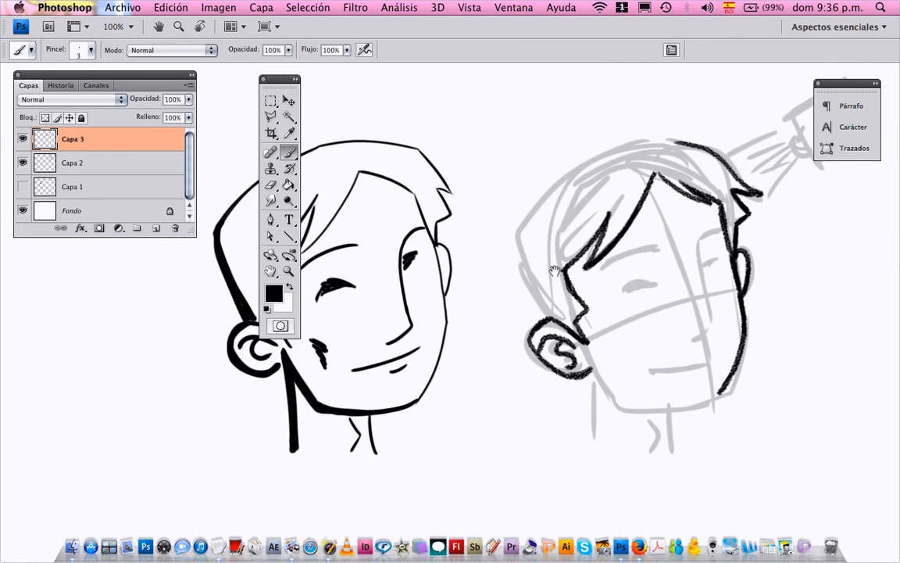
left_click_drag(680, 179, 566, 198)
key("super+z")
mouse_move(682, 180)
left_mouse_down()
mouse_move(567, 218)
mouse_move(515, 283)
mouse_move(553, 352)
left_mouse_up()
key("space")
Ink the second head's jaw, chin and neck lines, and fill a dark shadow under the left jaw
left_click_drag(538, 291, 457, 198)
mouse_move(512, 308)
left_mouse_down()
mouse_move(551, 345)
mouse_move(636, 332)
left_mouse_up()
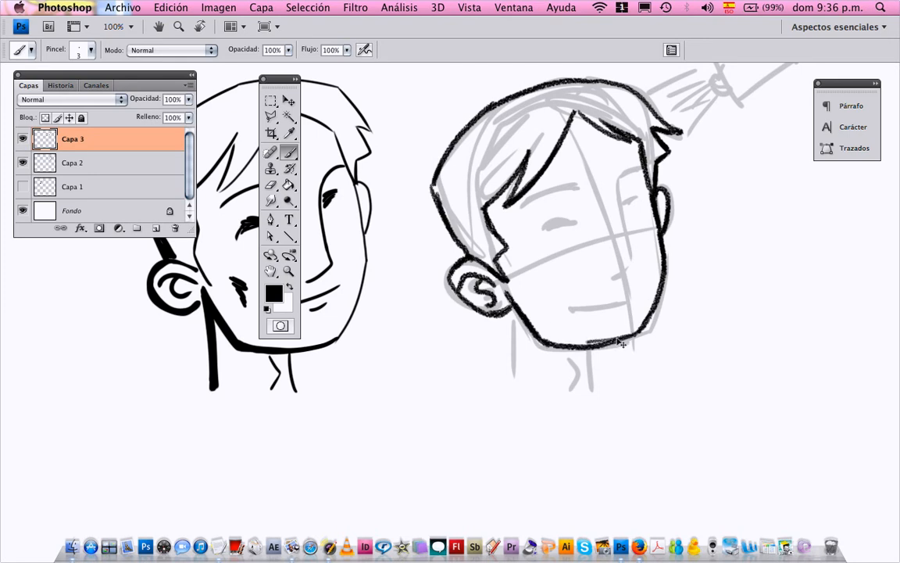
left_click_drag(592, 349, 597, 390)
mouse_move(512, 311)
left_mouse_down()
mouse_move(518, 379)
mouse_move(547, 359)
mouse_move(588, 353)
mouse_move(547, 347)
mouse_move(552, 355)
left_mouse_up()
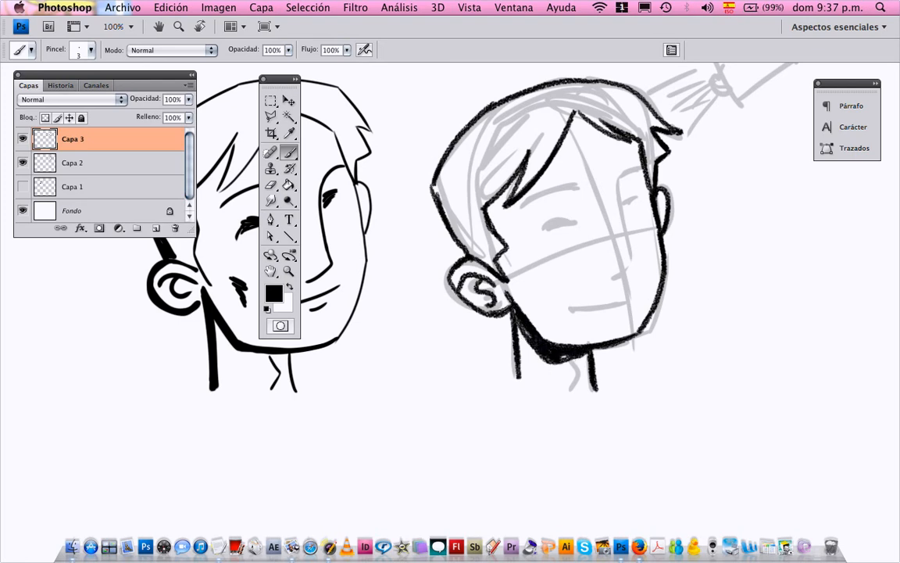
Ink the second face's left eyebrow, brow-to-nose line, mouth, lower lip mark and both eyes
left_click(605, 227, "ctrl")
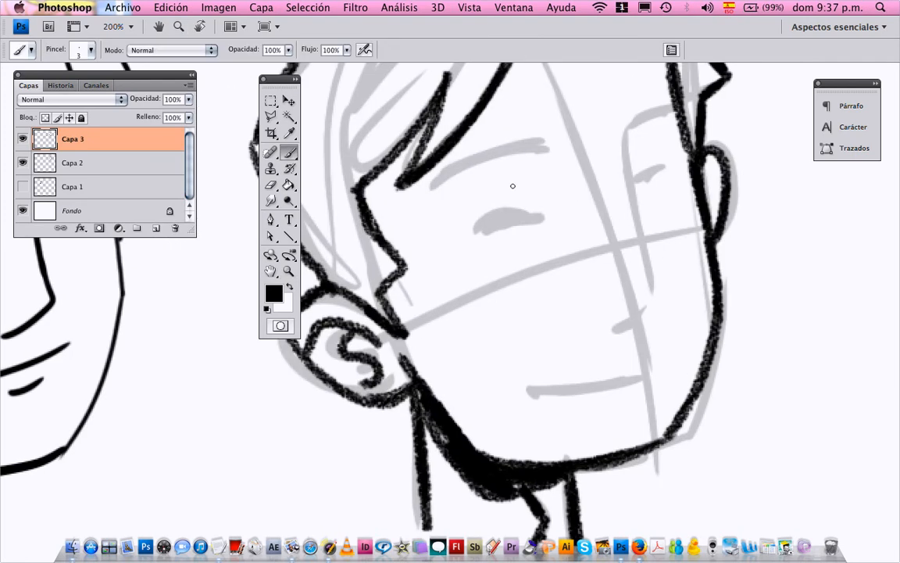
left_click_drag(418, 199, 546, 147)
mouse_move(673, 105)
left_mouse_down()
mouse_move(630, 127)
mouse_move(655, 312)
mouse_move(634, 342)
mouse_move(516, 379)
left_mouse_up()
left_click_drag(612, 383, 516, 380)
left_click_drag(601, 401, 615, 400)
mouse_move(546, 224)
left_mouse_down()
mouse_move(587, 293)
mouse_move(614, 290)
mouse_move(550, 289)
mouse_move(540, 313)
left_mouse_up()
mouse_move(734, 240)
left_mouse_down()
mouse_move(713, 248)
mouse_move(723, 244)
left_mouse_up()
Hide the sketch on Capa 2 and compare the two inked heads from a distance and up close
key("z")
key("super+minus")
key("super+minus")
key("super+minus")
left_click_drag(363, 244, 463, 208)
left_click(24, 162)
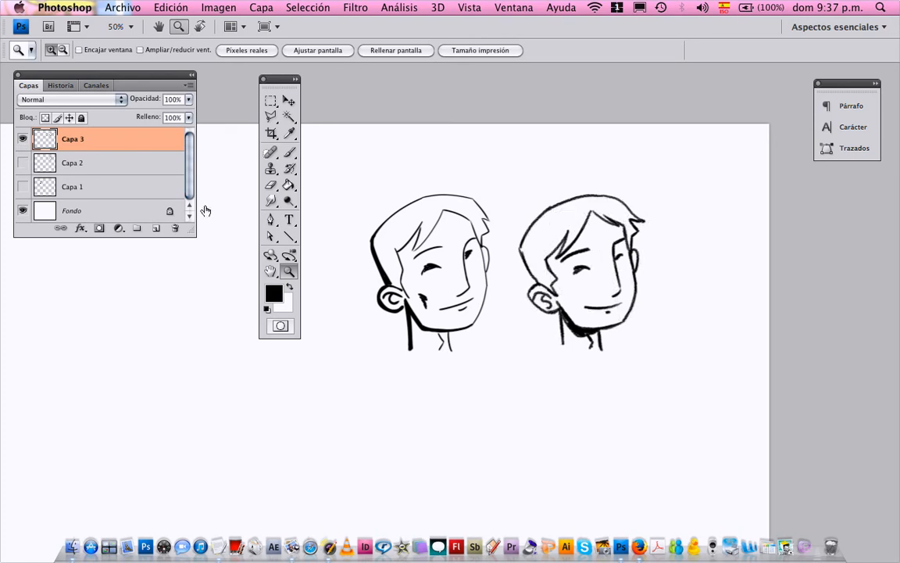
left_click(471, 276)
left_click(463, 278)
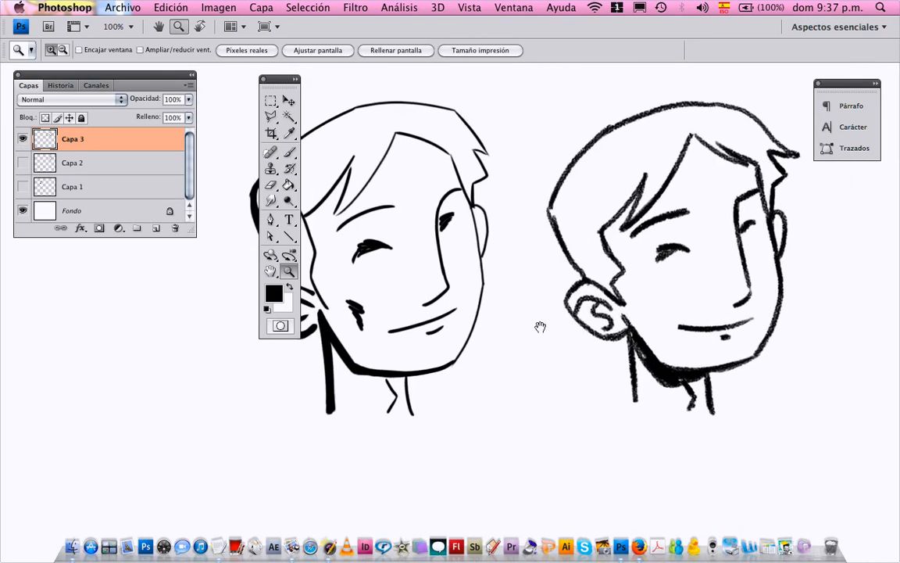
Show Capa 2 again and add black shading under the nose and along the sideburn and fringe of the second head
key("e")
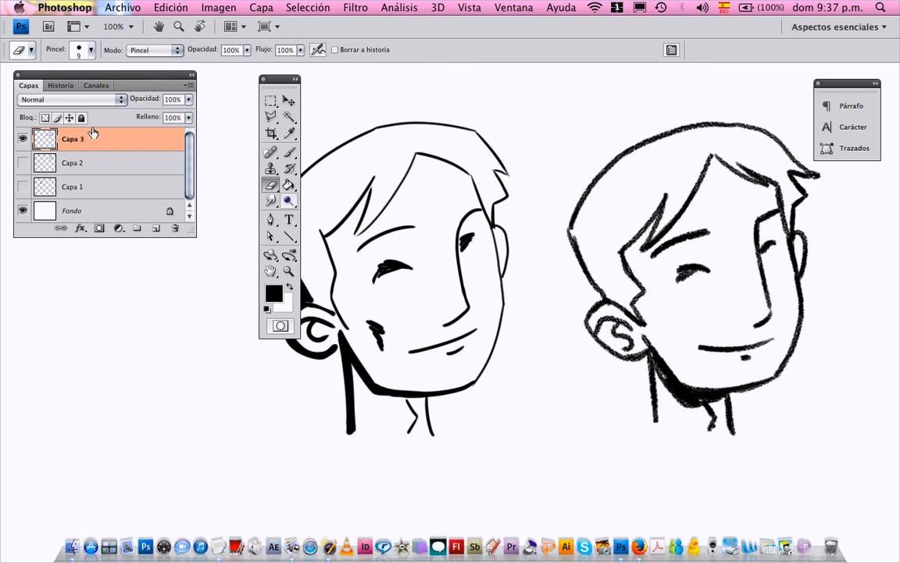
left_click(23, 162)
key("b")
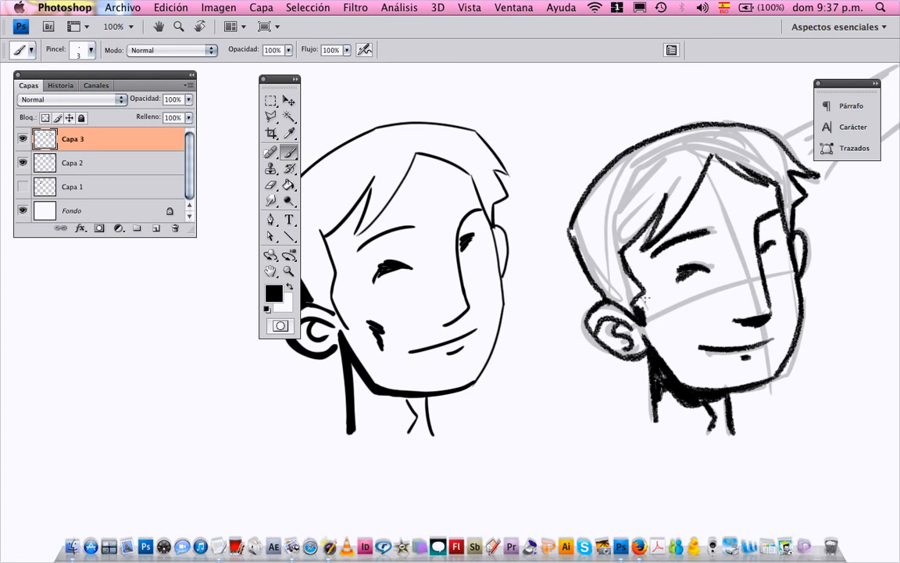
mouse_move(650, 293)
left_mouse_down()
mouse_move(627, 256)
mouse_move(644, 234)
mouse_move(648, 255)
mouse_move(699, 208)
mouse_move(715, 166)
mouse_move(658, 244)
left_mouse_up()
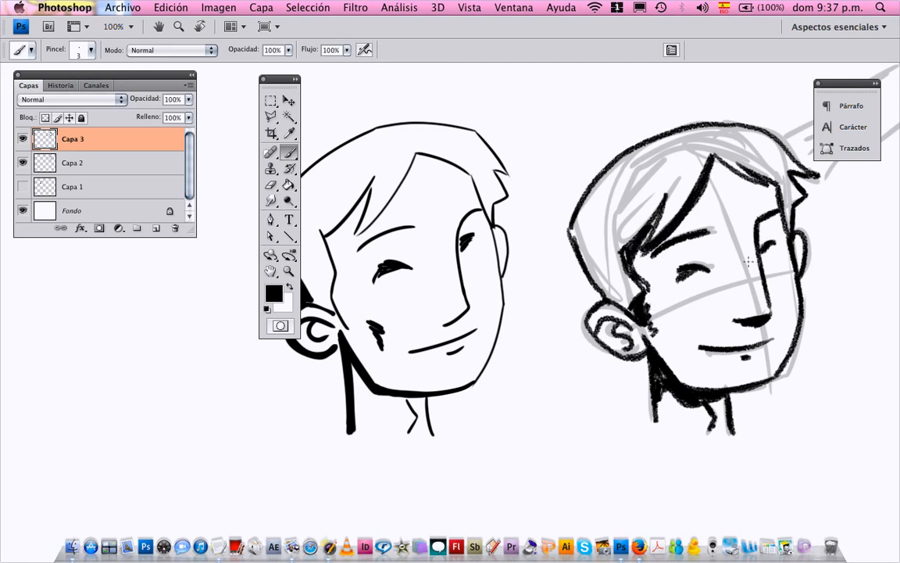
Add rough black shading along the side of the second head's nose
left_click_drag(733, 307, 741, 314)
left_click_drag(719, 263, 732, 302)
key("z")
left_click(556, 256, "alt")
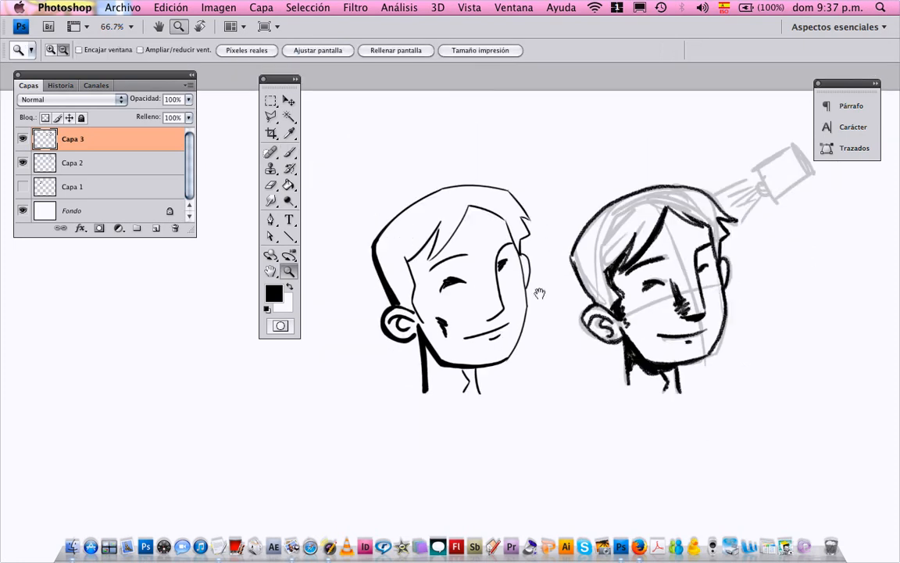
left_click(540, 289, "alt")
left_click(495, 214)
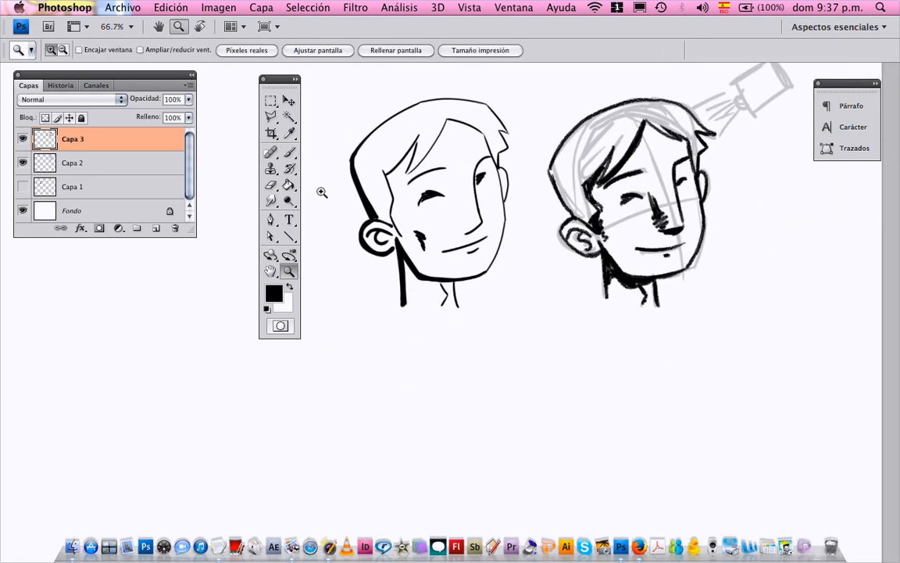
Select Capa 2 and move the gray head sketch below the first inked head
left_click(116, 165)
mouse_move(644, 193)
left_mouse_down()
mouse_move(592, 184)
mouse_move(440, 443)
mouse_move(395, 482)
left_mouse_up()
left_click_drag(456, 287, 459, 178)
left_click_drag(428, 323, 473, 286)
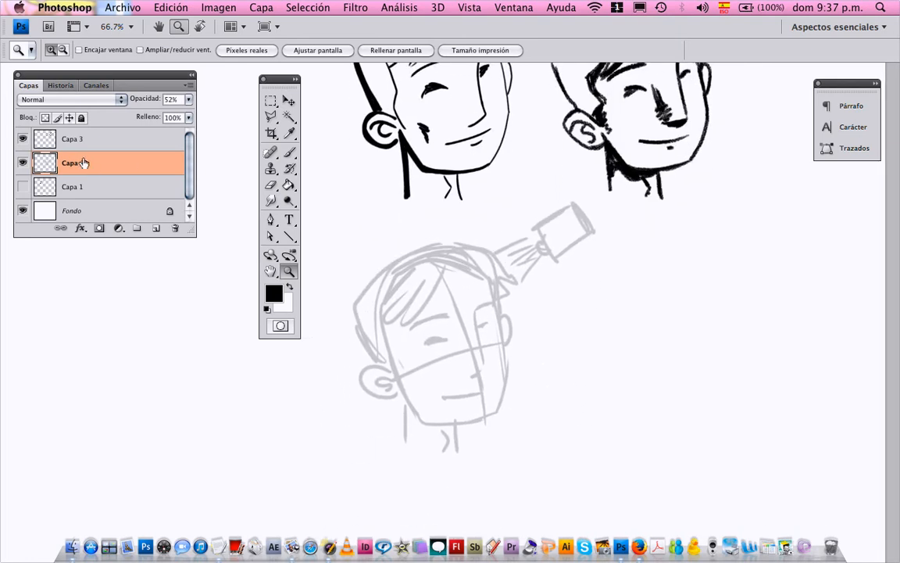
Select Capa 3, choose the 5 px hard round brush, and try a stroke over the sketch
left_click(101, 146)
left_click(446, 289)
key("b")
right_click(485, 286)
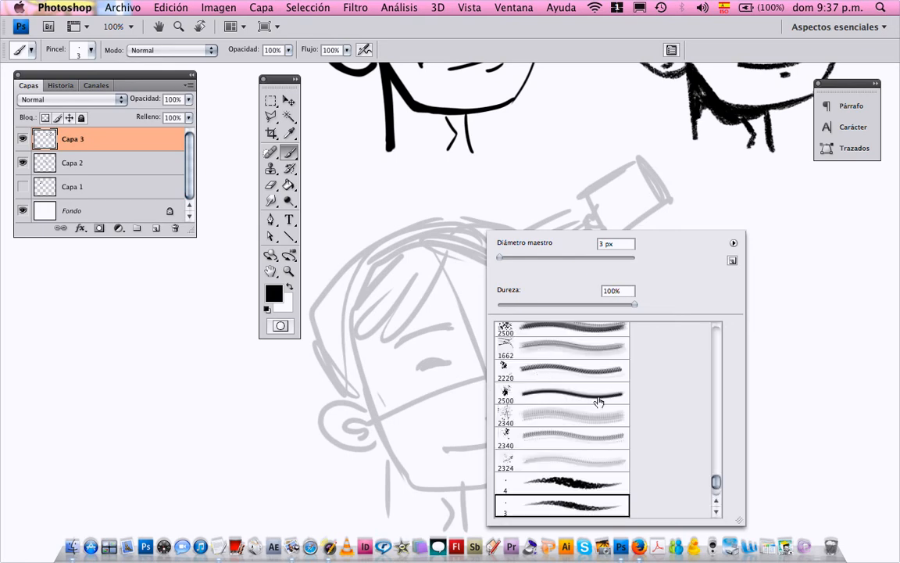
left_click_drag(716, 478, 718, 288)
left_click(543, 383)
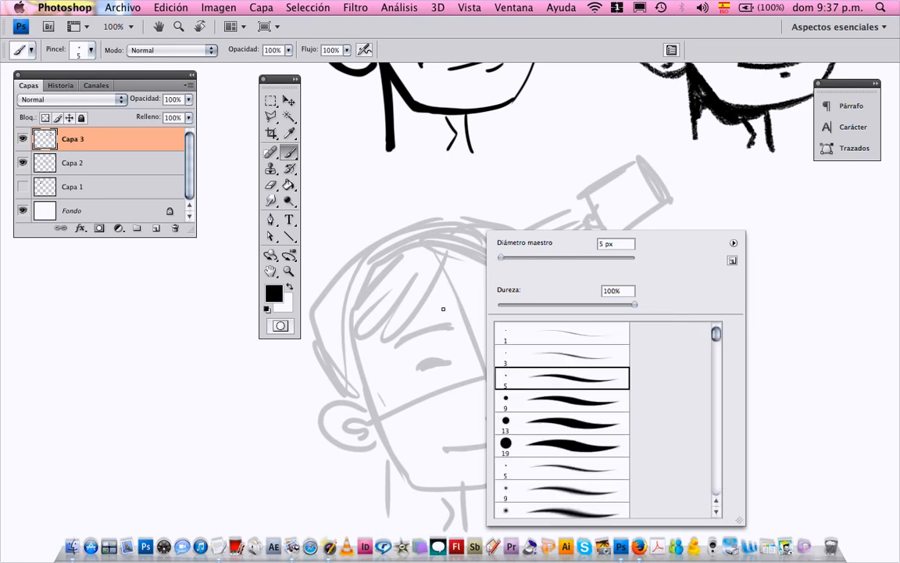
left_click_drag(450, 286, 491, 373)
key("super+z")
Set the minimum diameter in the brush's shape dynamics to 100% and test the uniform width with a stroke
key("z")
left_click(490, 352)
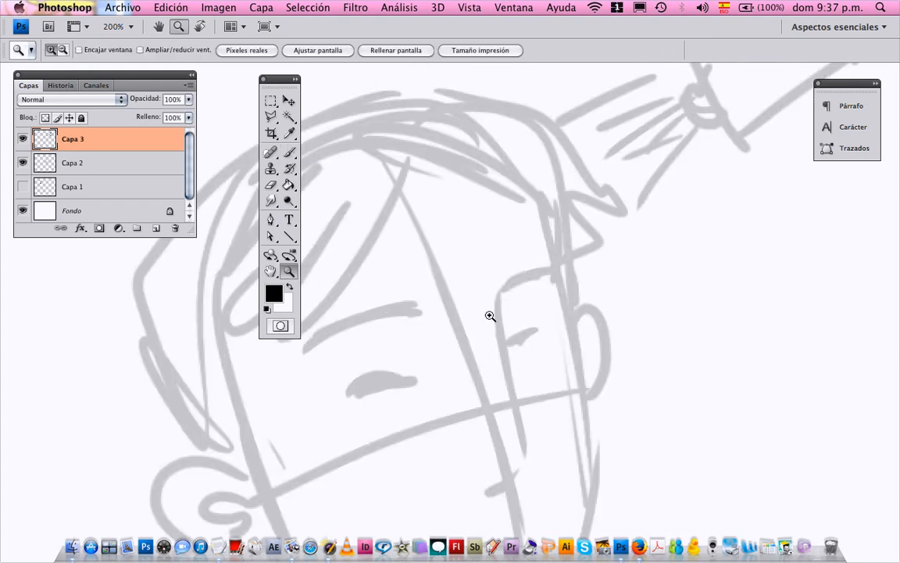
key("b")
left_click(522, 6)
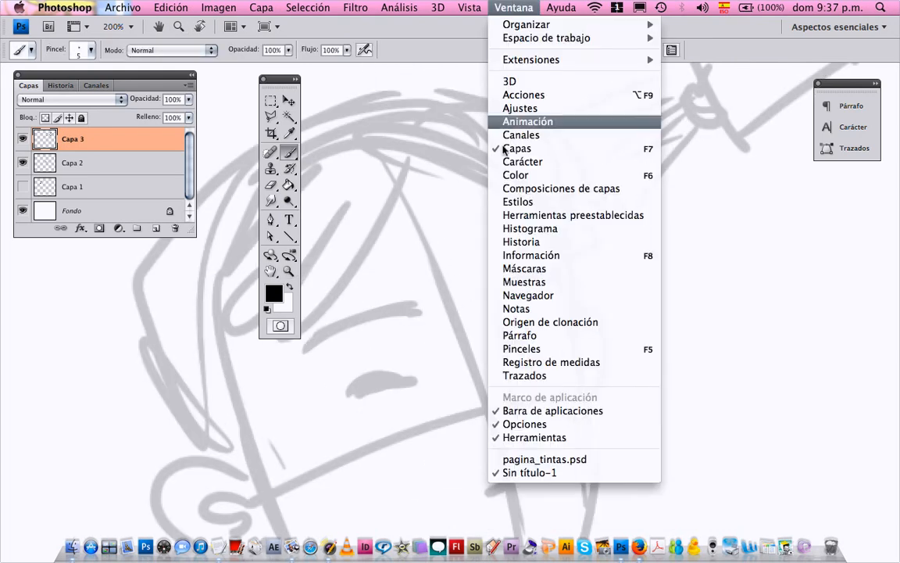
left_click(506, 349)
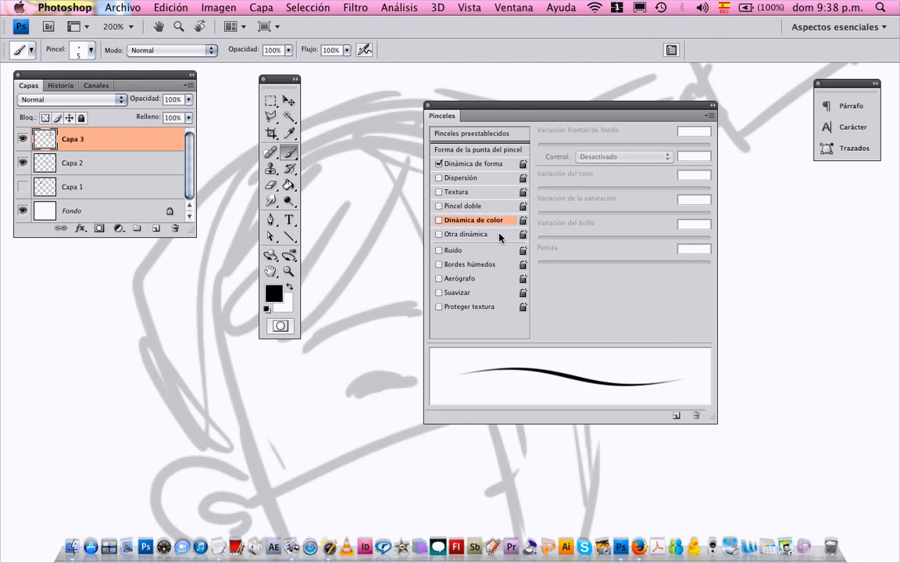
left_click(460, 165)
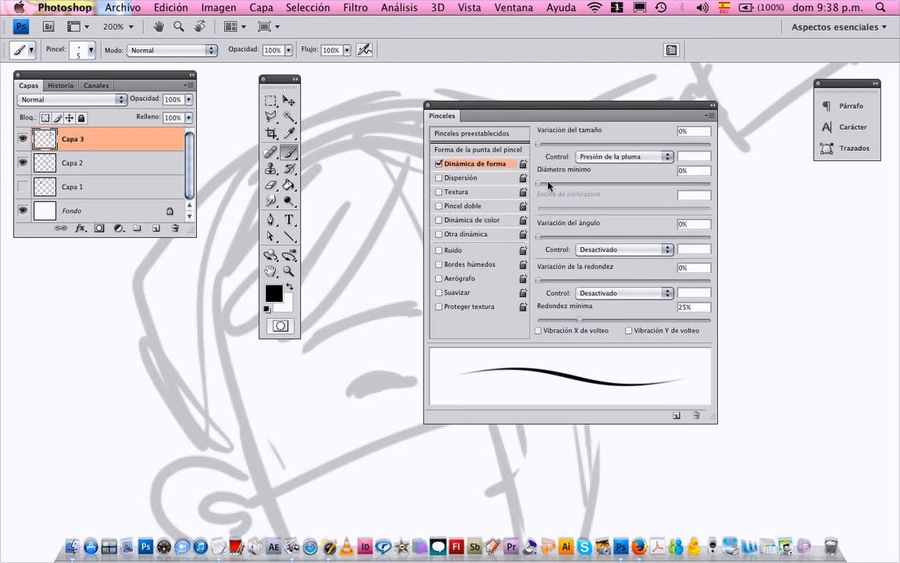
mouse_move(543, 185)
left_mouse_down()
mouse_move(690, 195)
mouse_move(734, 169)
left_mouse_up()
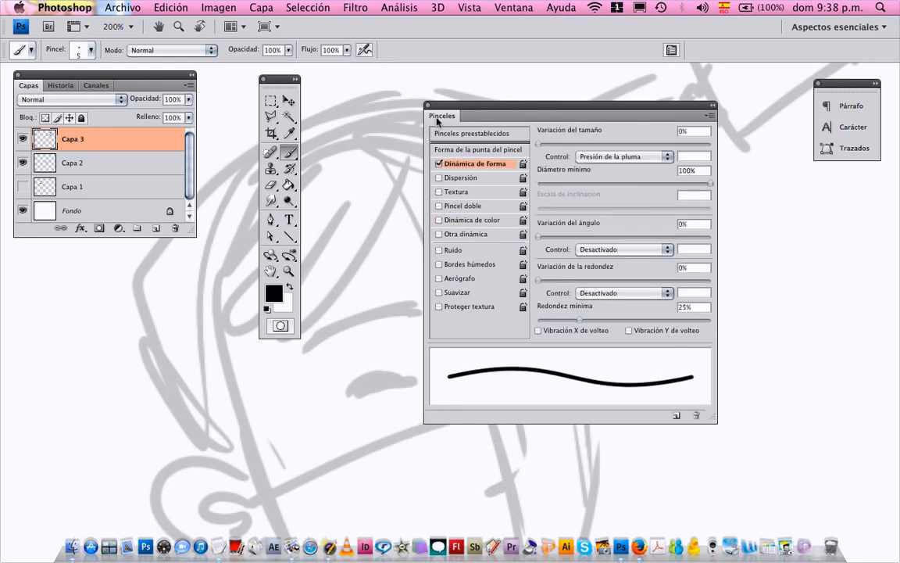
left_click_drag(403, 156, 388, 307)
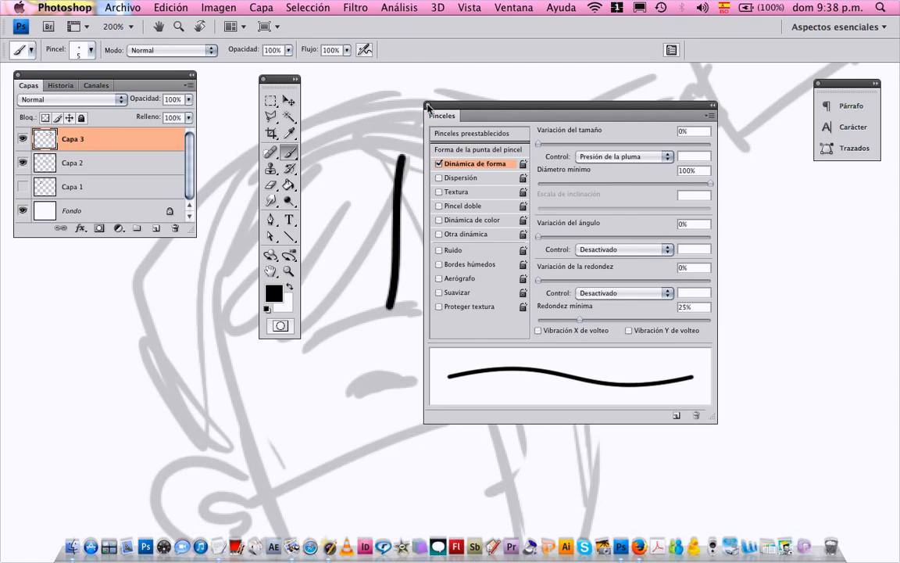
left_click(428, 106)
key("super+z")
Ink the third head's pointed fringe strands and both eyebrows with the uniform-width brush
mouse_move(390, 166)
left_mouse_down()
mouse_move(608, 138)
mouse_move(550, 267)
mouse_move(497, 305)
left_mouse_up()
left_click_drag(554, 196, 496, 305)
left_click_drag(547, 207, 453, 295)
left_click_drag(526, 327, 631, 282)
mouse_move(721, 260)
left_mouse_down()
mouse_move(654, 260)
mouse_move(643, 272)
left_mouse_up()
scroll(555, 205, "down", 5)
scroll(555, 205, "right", 4)
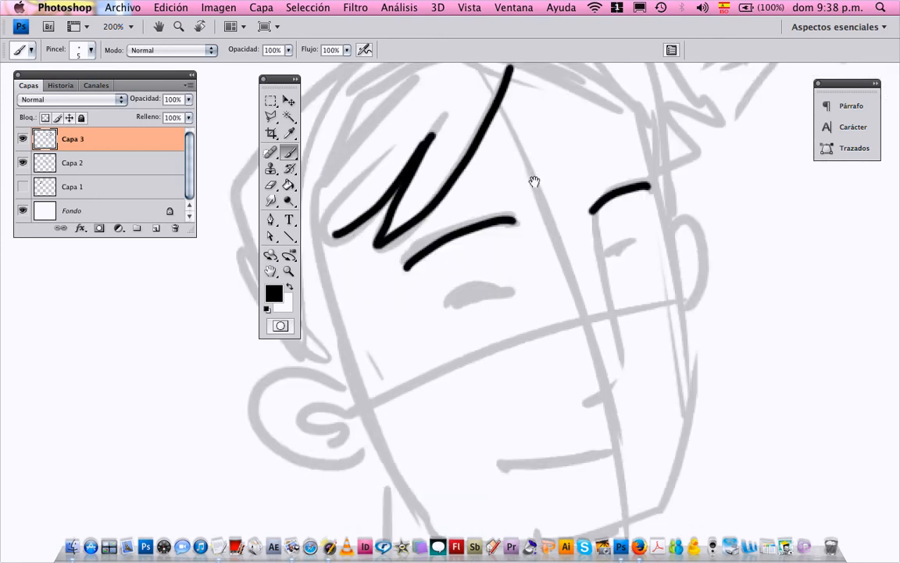
Ink the third face's nose line, its right side contour and both closed eyes
mouse_move(559, 179)
left_mouse_down()
mouse_move(580, 321)
mouse_move(570, 257)
mouse_move(573, 346)
mouse_move(537, 351)
left_mouse_up()
key("super+z")
left_click_drag(637, 142, 607, 166)
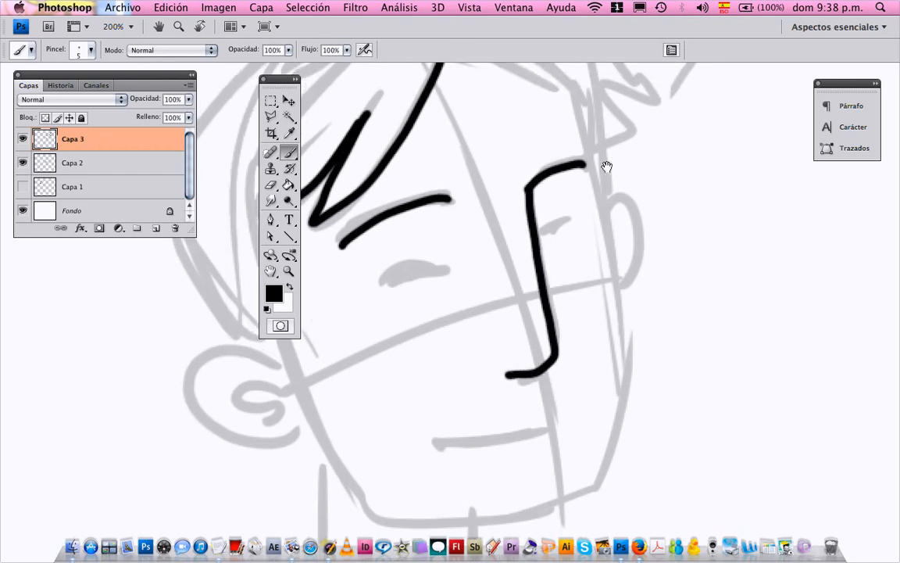
left_click_drag(576, 97, 631, 386)
left_click_drag(449, 239, 560, 263)
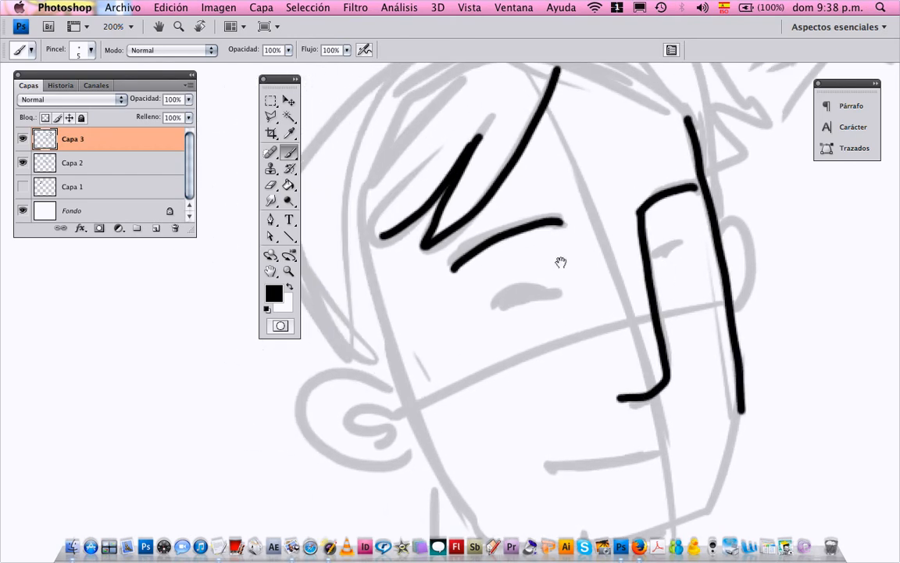
left_click_drag(479, 310, 552, 294)
left_click_drag(675, 248, 649, 271)
left_click_drag(430, 296, 438, 189)
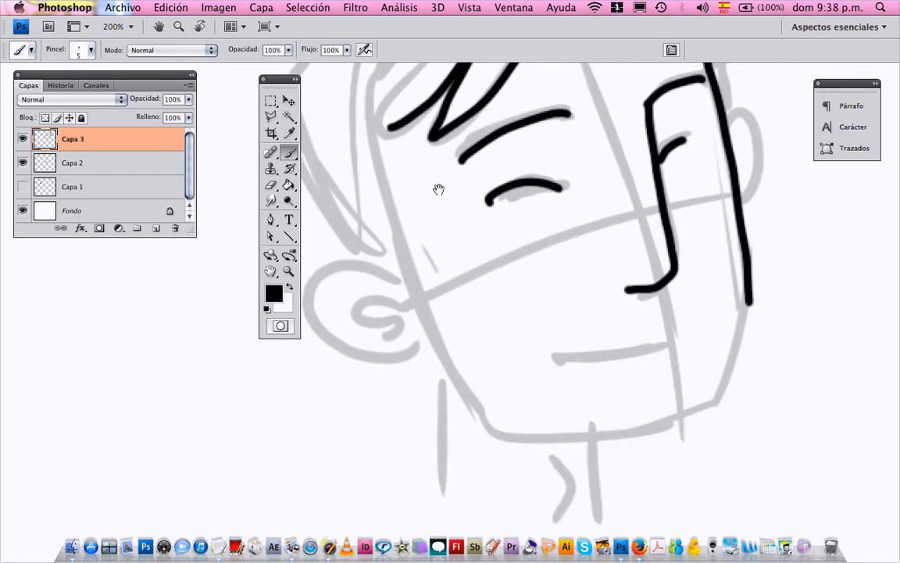
Ink the third head's sideburn, back of the head and left ear with its inner folds
mouse_move(389, 133)
left_mouse_down()
mouse_move(420, 277)
mouse_move(399, 283)
left_mouse_up()
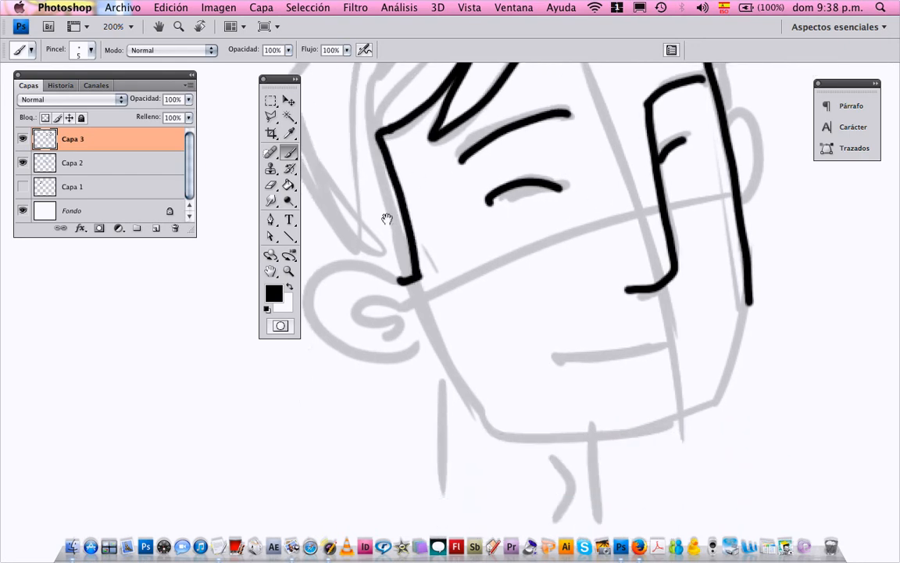
left_click_drag(301, 86, 467, 162)
mouse_move(442, 129)
left_mouse_down()
mouse_move(481, 273)
mouse_move(525, 338)
mouse_move(436, 232)
left_mouse_up()
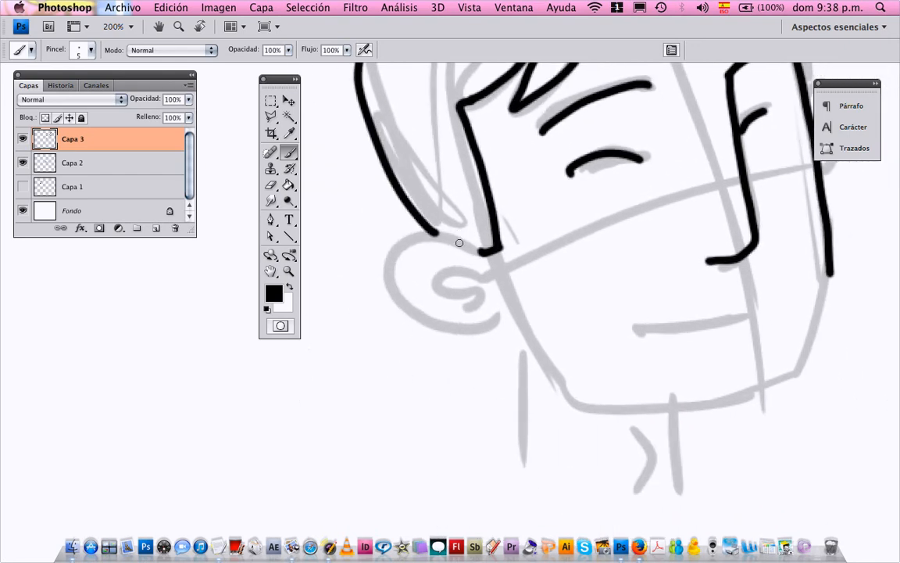
mouse_move(478, 254)
left_mouse_down()
mouse_move(457, 333)
mouse_move(508, 318)
mouse_move(420, 296)
left_mouse_up()
mouse_move(467, 276)
left_mouse_down()
mouse_move(463, 303)
mouse_move(490, 302)
mouse_move(563, 385)
mouse_move(542, 372)
mouse_move(509, 377)
left_mouse_up()
Ink the third head's jaw and chin, smiling mouth with lower lip mark, and neck lines
mouse_move(766, 281)
left_mouse_down()
mouse_move(697, 395)
mouse_move(555, 410)
mouse_move(496, 391)
left_mouse_up()
left_click_drag(686, 313, 617, 330)
mouse_move(558, 328)
left_mouse_down()
mouse_move(619, 330)
mouse_move(647, 345)
left_mouse_up()
left_click_drag(607, 408, 629, 494)
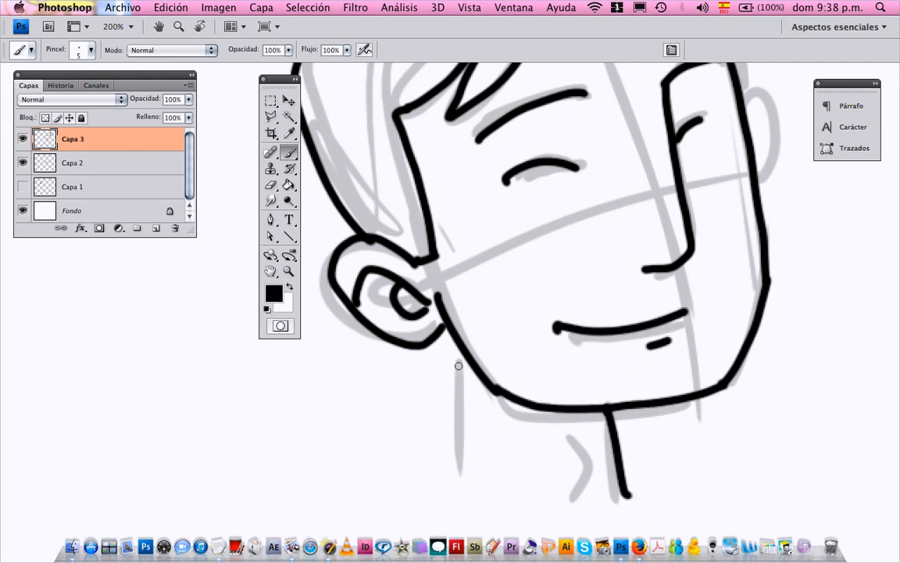
left_click_drag(442, 327, 472, 478)
left_click_drag(565, 443, 571, 493)
Ink the third head's right ear, the rest of the fringe and the outer hair contour over the top
left_click_drag(620, 322, 523, 452)
mouse_move(644, 226)
left_mouse_down()
mouse_move(668, 251)
mouse_move(661, 304)
mouse_move(629, 330)
left_mouse_up()
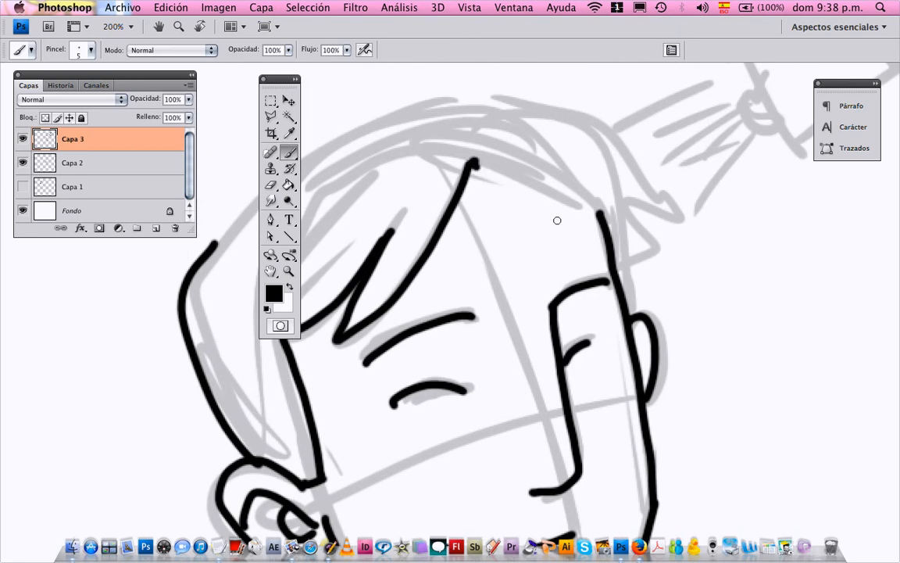
left_click_drag(472, 161, 601, 213)
mouse_move(488, 96)
left_mouse_down()
mouse_move(680, 207)
mouse_move(630, 269)
mouse_move(632, 315)
left_mouse_up()
mouse_move(469, 120)
left_mouse_down()
mouse_move(681, 165)
mouse_move(617, 158)
mouse_move(484, 249)
left_mouse_up()
key("super+z")
left_click_drag(711, 143, 480, 232)
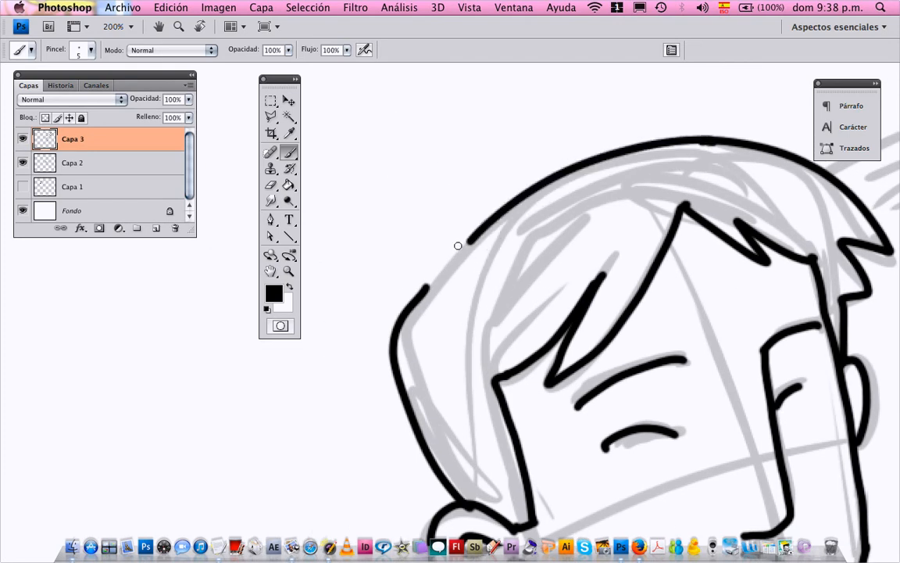
Hide the sketch on Capa 2 and compare the three inked heads from a distance
key("z")
left_click(510, 325, "alt")
left_click(520, 313, "alt")
left_click_drag(520, 313, 351, 270)
left_click(352, 270)
left_click(511, 258, "alt")
left_click(512, 243, "alt")
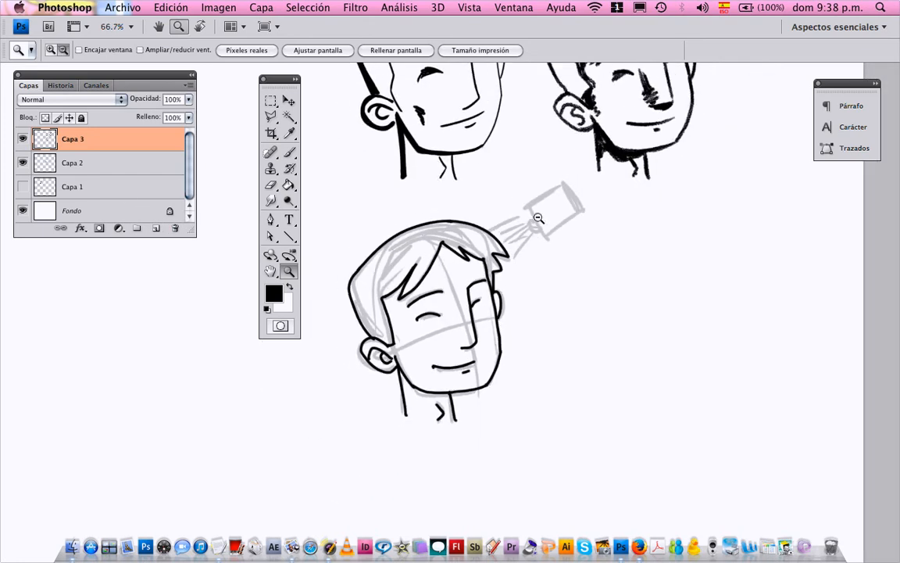
left_click(23, 162)
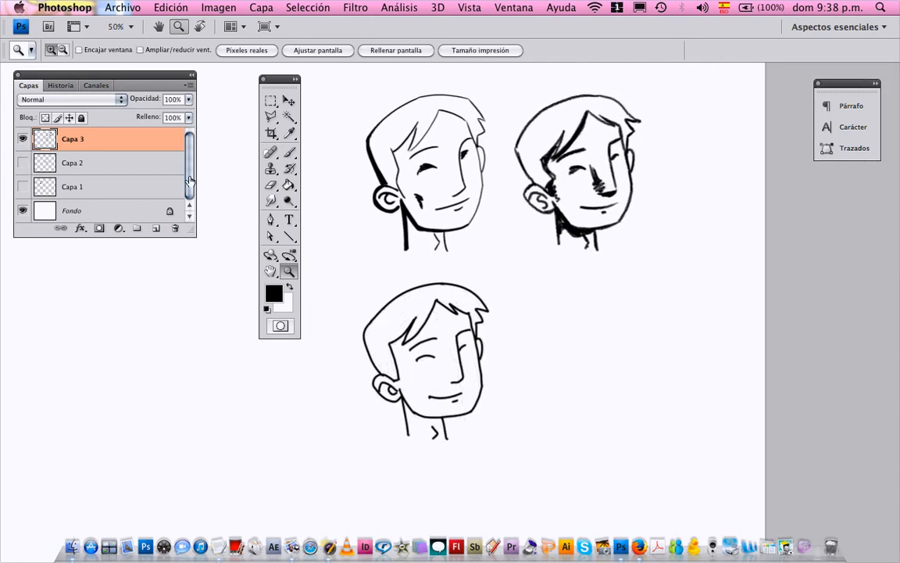
scroll(584, 233, "right", 3)
scroll(585, 233, "down", 2)
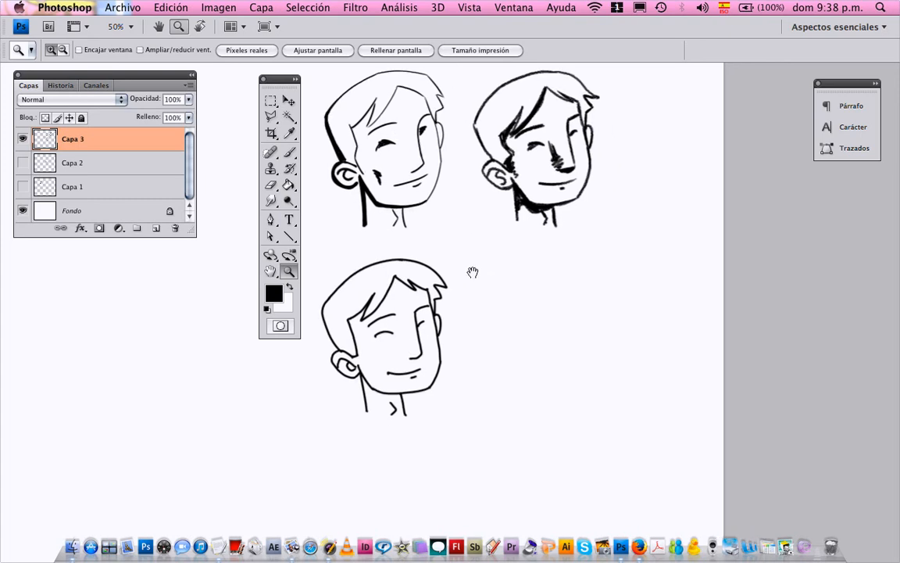
Choose the 9 px hard round brush
key("b")
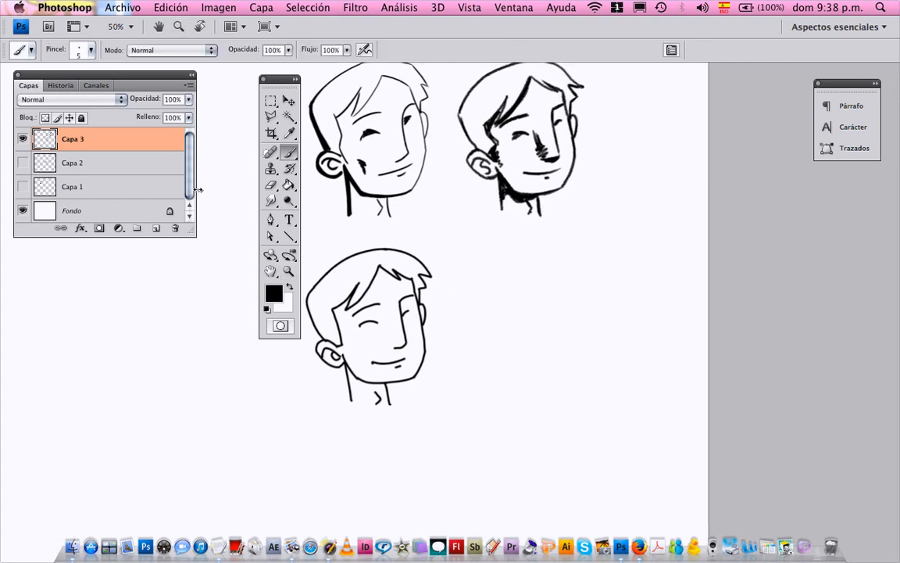
right_click(453, 293)
left_click(515, 404)
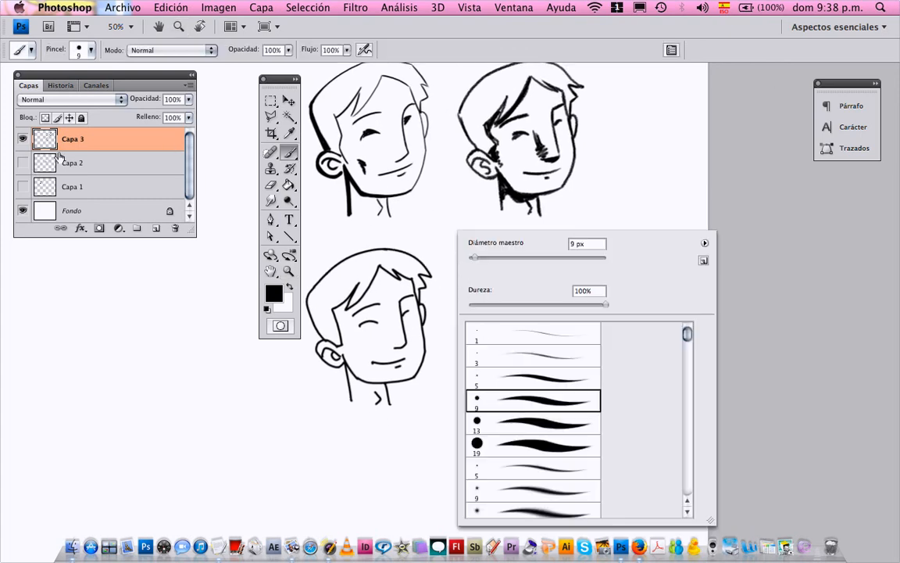
Show Capa 1 and Capa 2, and move the gray sketch on Capa 2 beside the third inked head
left_click(24, 166)
left_click(24, 166)
left_click(24, 187)
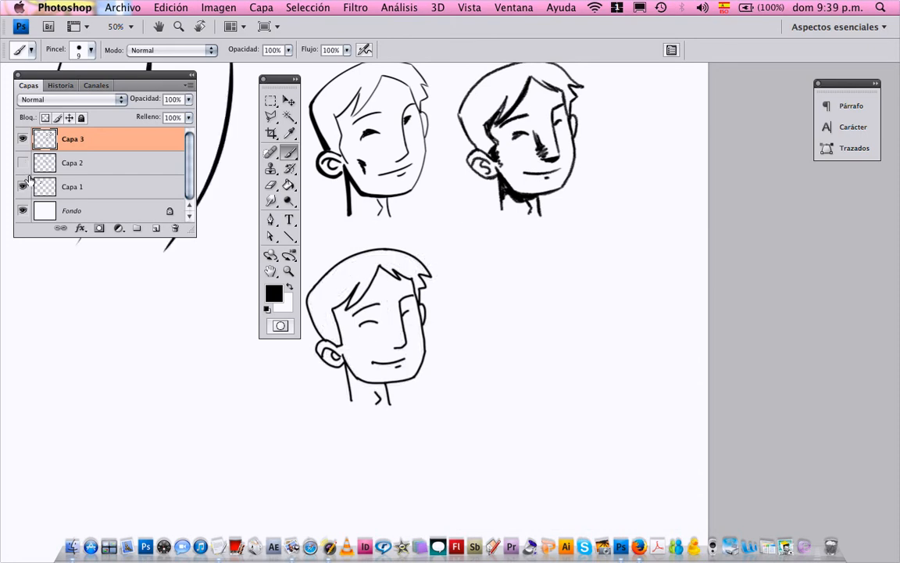
left_click(24, 162)
left_click(45, 156)
mouse_move(359, 262)
left_mouse_down()
mouse_move(462, 305)
mouse_move(521, 301)
left_mouse_up()
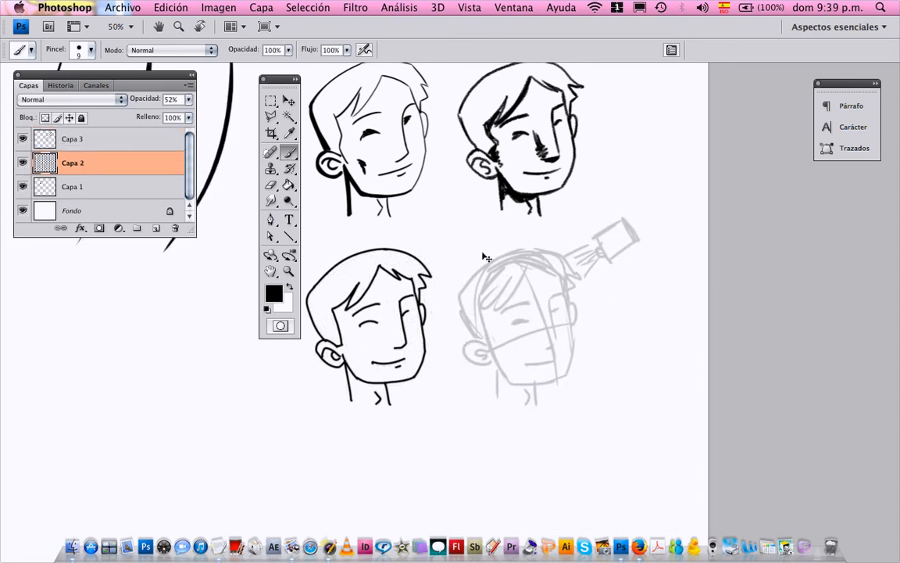
Select Capa 3 for brush inking over the repositioned sketch
left_click(78, 140)
key("z")
left_click(471, 298)
key("b")
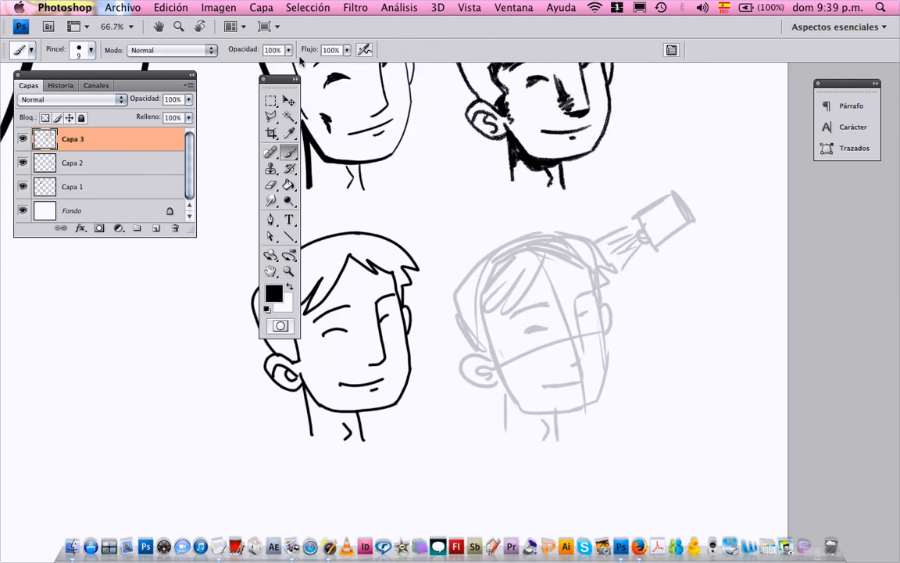
Set the brush opacity to 59% and try a stroke along the sketch's fringe
left_click_drag(286, 52, 268, 66)
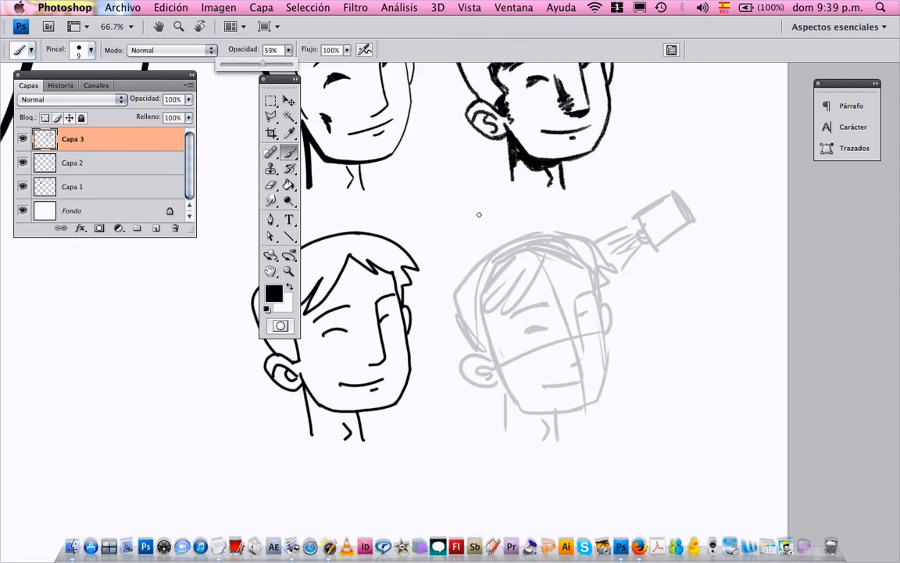
left_click_drag(542, 259, 512, 312)
key("super+z")
Set the brush opacity to 84%
key("z")
left_click(537, 293)
key("b")
left_click(287, 50)
Ink the fourth head's fringe strands and sideburn with the semi-transparent brush
left_click_drag(550, 240, 493, 321)
mouse_move(485, 322)
left_mouse_down()
mouse_move(506, 273)
mouse_move(494, 300)
mouse_move(489, 199)
left_mouse_up()
left_click_drag(424, 230, 452, 316)
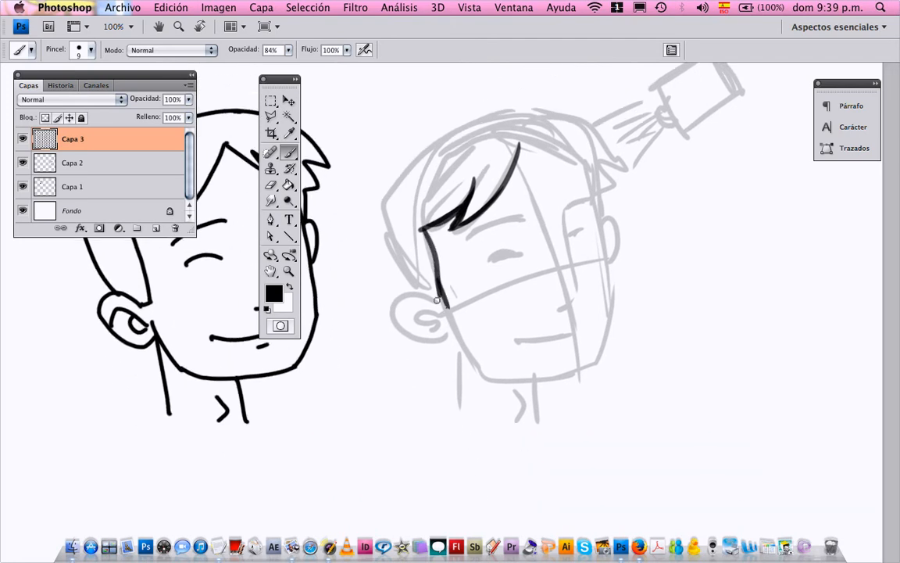
Ink the fourth head's back contour, left ear, and the face outline from jaw to right temple
mouse_move(444, 142)
left_mouse_down()
mouse_move(381, 217)
mouse_move(426, 305)
mouse_move(451, 333)
mouse_move(448, 315)
mouse_move(450, 333)
mouse_move(479, 361)
left_mouse_up()
mouse_move(452, 323)
left_mouse_down()
mouse_move(494, 381)
mouse_move(599, 362)
left_mouse_up()
mouse_move(585, 164)
left_mouse_down()
mouse_move(617, 307)
mouse_move(614, 294)
mouse_move(605, 354)
mouse_move(584, 369)
left_mouse_up()
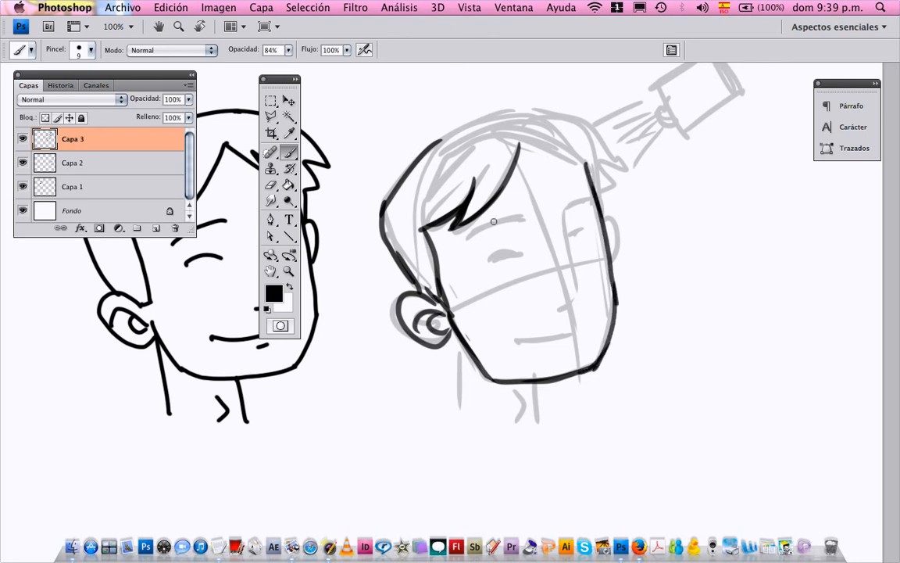
Ink the fourth head's left eyebrow, brow-to-nose line and mouth, plus the neck lines with a shadow under the jaw
left_click_drag(472, 244, 522, 221)
mouse_move(590, 200)
left_mouse_down()
mouse_move(574, 259)
mouse_move(577, 297)
mouse_move(549, 306)
mouse_move(509, 341)
mouse_move(557, 346)
left_mouse_up()
mouse_move(540, 381)
left_mouse_down()
mouse_move(542, 420)
mouse_move(540, 382)
left_mouse_up()
mouse_move(459, 408)
left_mouse_down()
mouse_move(462, 353)
mouse_move(461, 414)
left_mouse_up()
mouse_move(540, 385)
left_mouse_down()
mouse_move(491, 386)
mouse_move(466, 353)
left_mouse_up()
mouse_move(467, 353)
left_mouse_down()
mouse_move(529, 396)
mouse_move(511, 396)
mouse_move(514, 422)
left_mouse_up()
Ink the fourth head's closed eyes and right ear
left_click_drag(519, 256, 491, 258)
left_click_drag(583, 227, 572, 237)
left_click_drag(504, 254, 490, 264)
left_click_drag(606, 221, 613, 251)
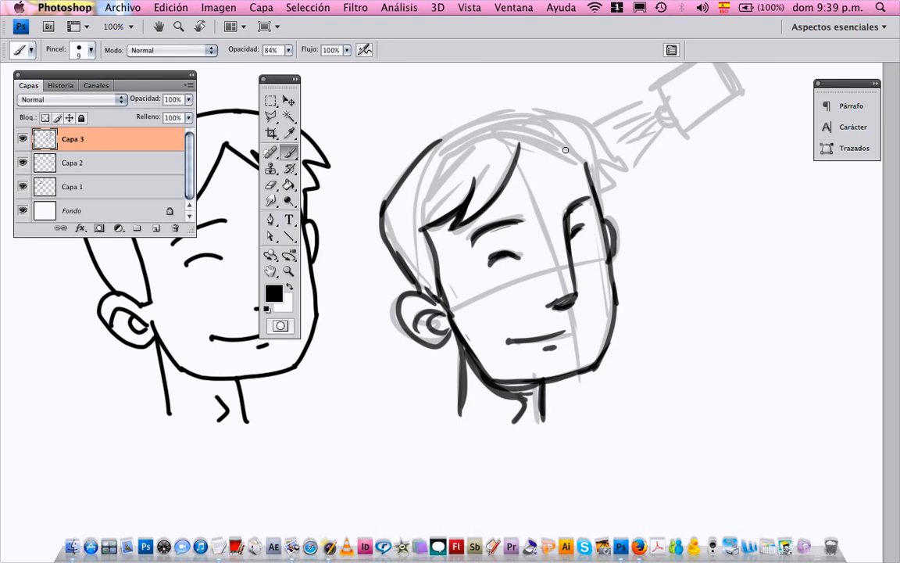
Ink the right part of the fourth head's fringe and the hair contour over the top
left_click_drag(516, 135, 588, 170)
left_click_drag(570, 159, 597, 170)
mouse_move(527, 109)
left_mouse_down()
mouse_move(625, 169)
mouse_move(604, 217)
left_mouse_up()
mouse_move(528, 110)
left_mouse_down()
mouse_move(439, 143)
mouse_move(424, 159)
mouse_move(479, 261)
left_mouse_up()
Hide the sketch on Capa 2 and compare the four inked heads and the sample strokes from a distance
key("z")
left_click(463, 258, "alt")
left_click(461, 254, "alt")
left_click(23, 161)
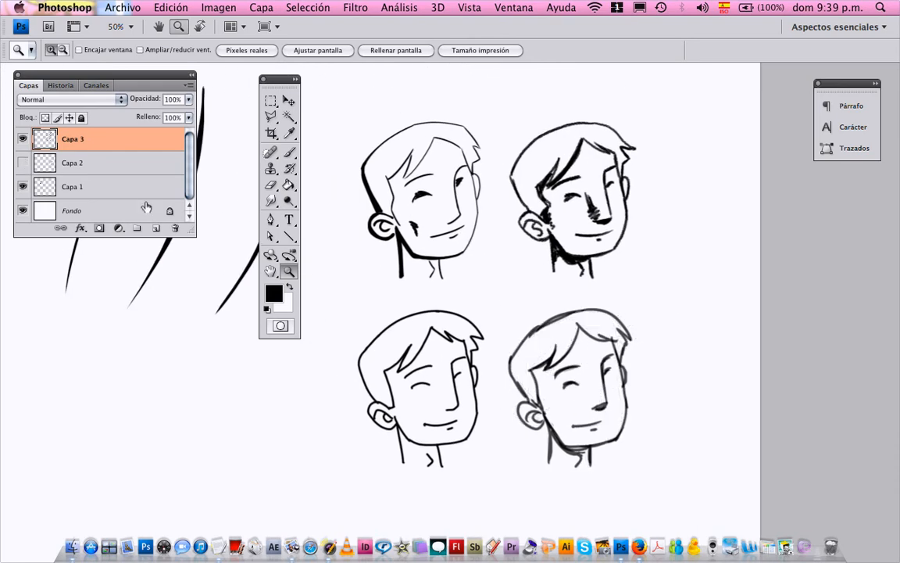
left_click_drag(374, 248, 443, 281)
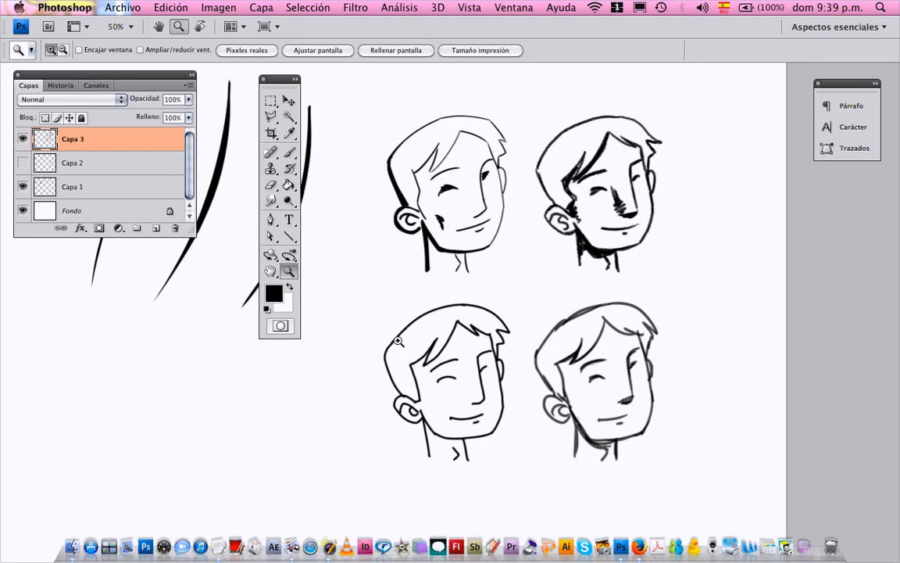
left_click_drag(388, 348, 429, 339)
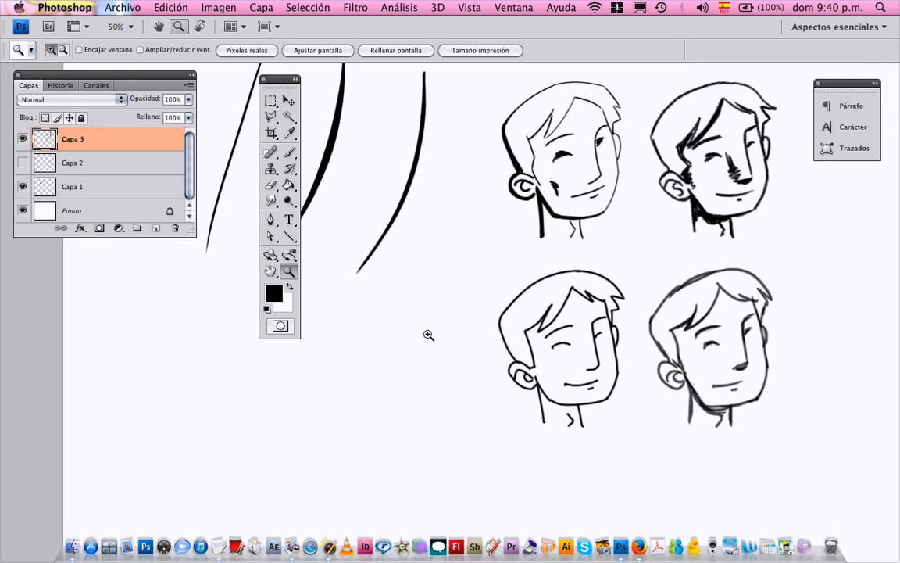
Add a new layer and draw the top and sides of a head below the sample strokes with a 9 px brush at 100% opacity
left_click(425, 322, "alt")
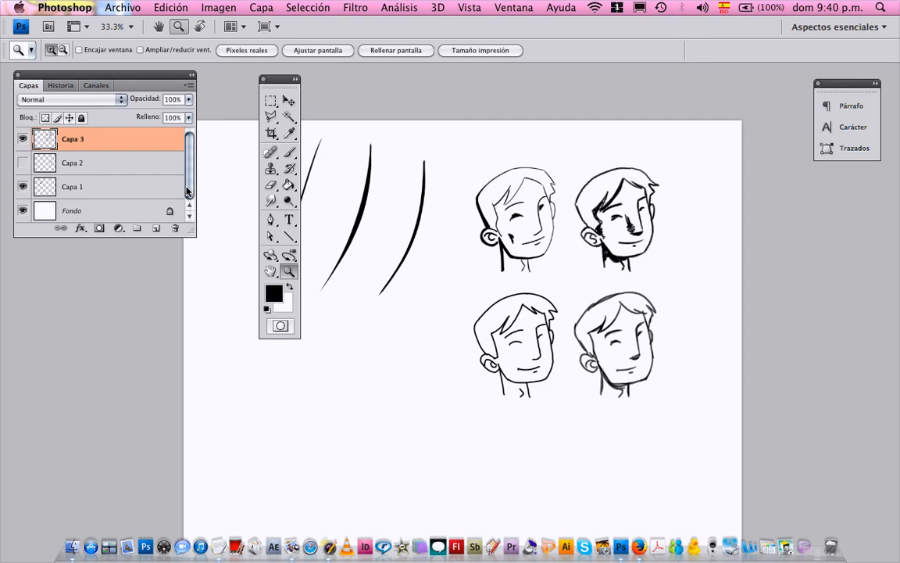
left_click_drag(343, 361, 439, 316)
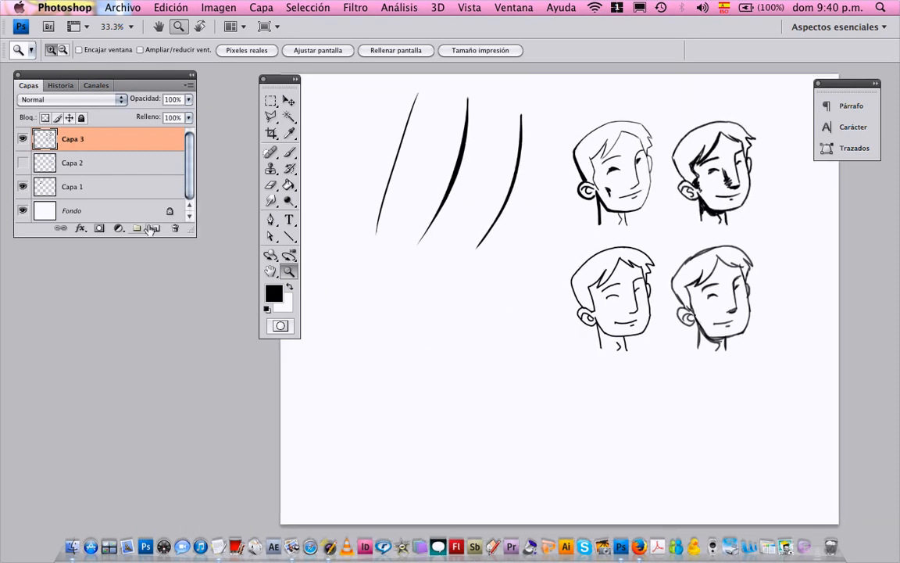
left_click(156, 228)
left_click(446, 359)
key("b")
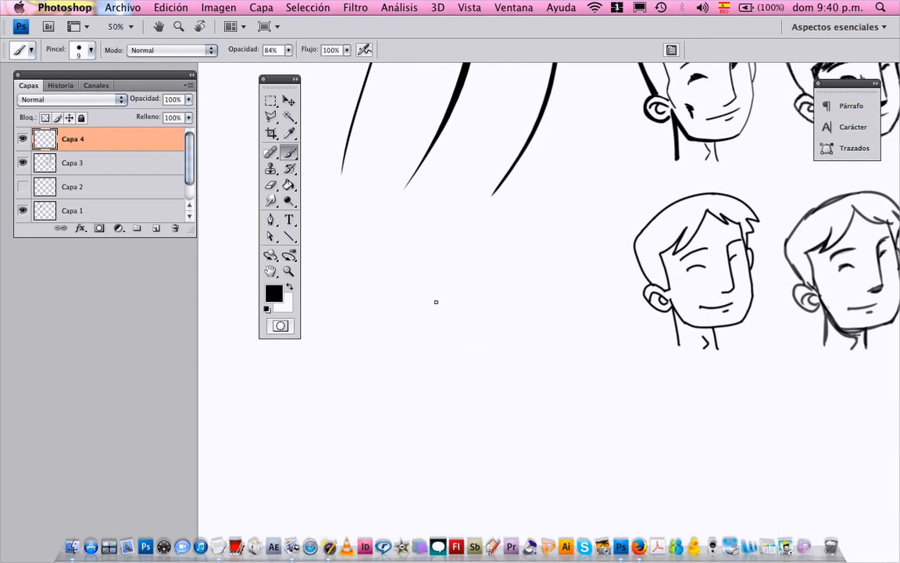
left_click_drag(290, 54, 402, 128)
mouse_move(530, 293)
left_mouse_down()
mouse_move(508, 278)
mouse_move(516, 283)
mouse_move(479, 283)
mouse_move(479, 344)
left_mouse_up()
left_click_drag(532, 291, 531, 339)
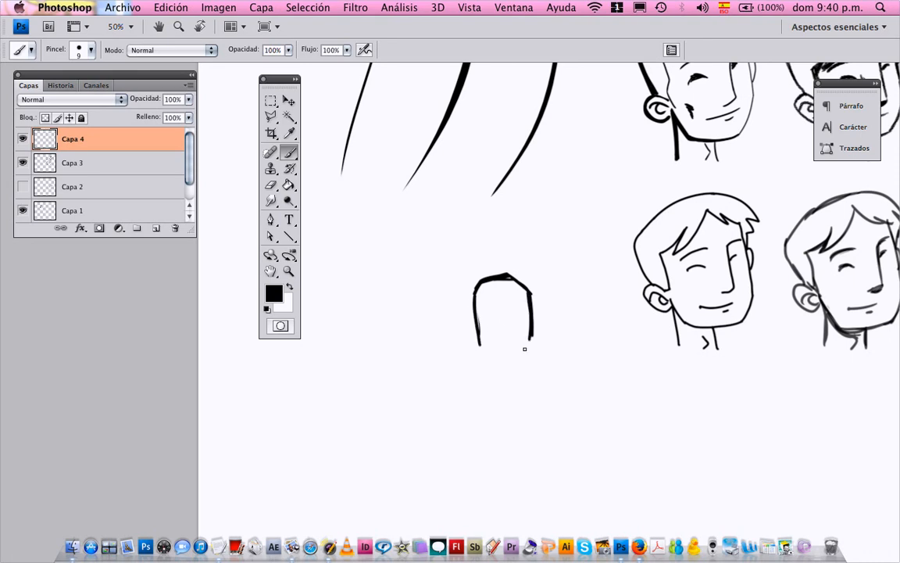
Complete the foreground figure's jaw, neck, shoulders, arms and torso lines with a thicker 19 px brush
right_click(529, 364)
double_click(557, 335)
right_click(541, 372)
left_click(560, 440)
mouse_move(499, 354)
left_mouse_down()
mouse_move(501, 378)
mouse_move(523, 369)
mouse_move(569, 404)
left_mouse_up()
left_click_drag(498, 377, 473, 393)
key("space")
mouse_move(489, 377)
left_mouse_down()
mouse_move(486, 301)
mouse_move(509, 295)
mouse_move(455, 338)
left_mouse_up()
mouse_move(559, 259)
left_mouse_down()
mouse_move(579, 338)
mouse_move(547, 275)
mouse_move(554, 352)
left_mouse_up()
left_click_drag(478, 276, 483, 351)
scroll(322, 83, "up", 3)
scroll(322, 83, "left", 2)
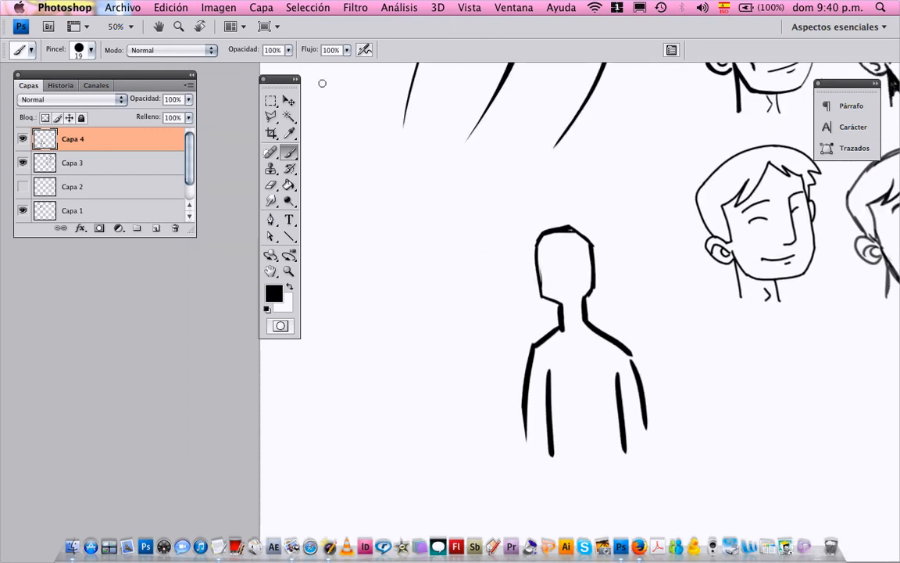
Draw a smaller second figure partly behind the foreground figure with a 9 px brush
right_click(510, 261)
key("bracketleft")
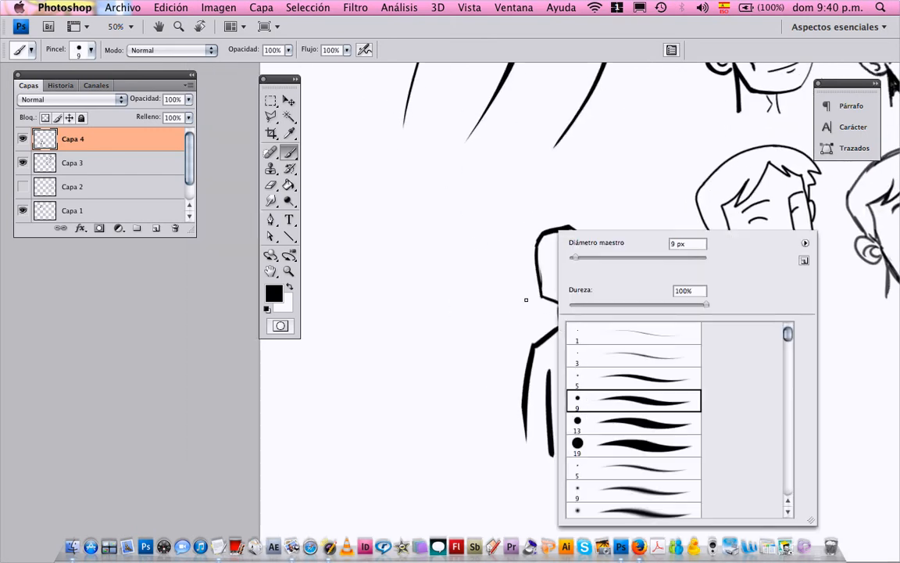
key("Return")
mouse_move(485, 261)
left_mouse_down()
mouse_move(463, 298)
mouse_move(494, 282)
mouse_move(494, 308)
mouse_move(465, 335)
mouse_move(488, 325)
mouse_move(506, 331)
mouse_move(525, 361)
left_mouse_up()
left_click_drag(457, 339, 459, 438)
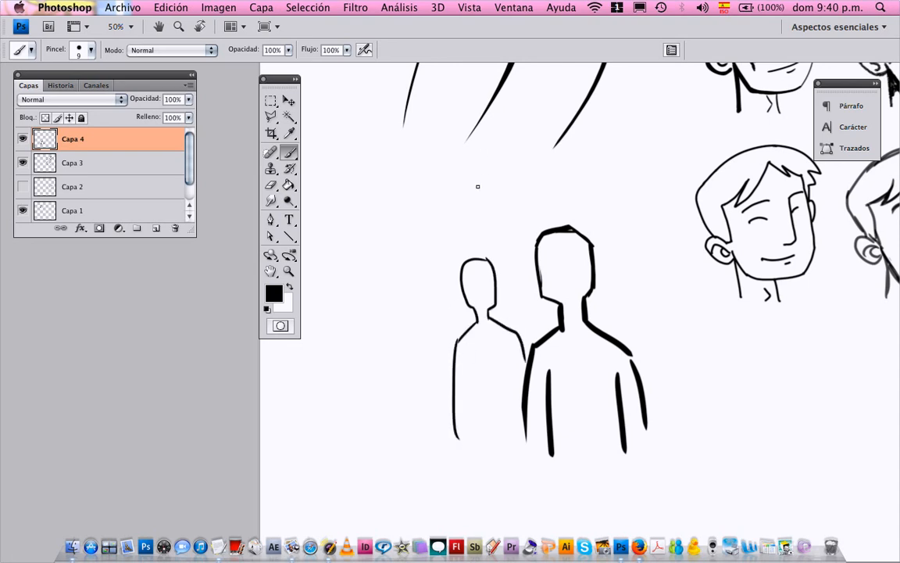
Try to draw the slope of a house roof behind the figures freehand with a 4 px brush
right_click(440, 225)
key("bracketleft")
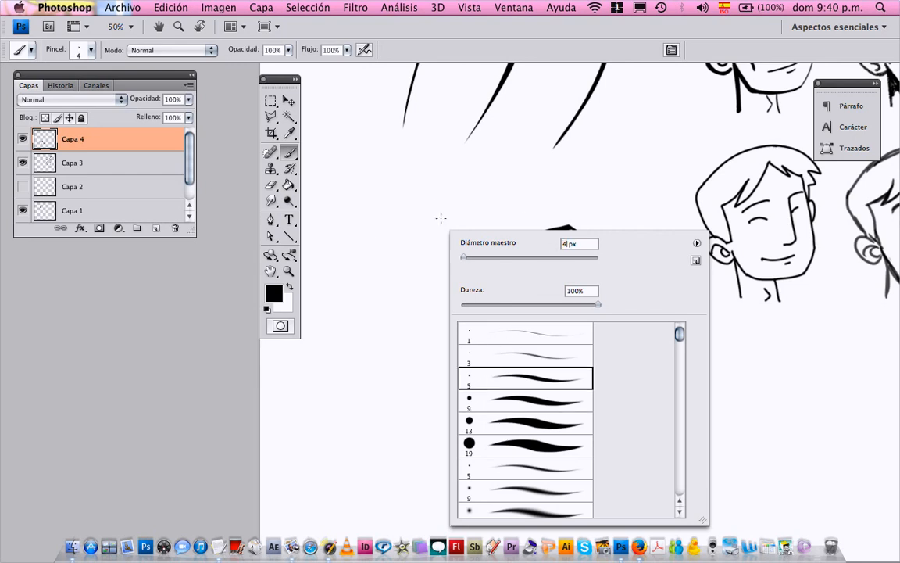
left_click(411, 258)
left_click_drag(362, 281, 429, 237)
key("ctrl+z")
left_click_drag(344, 287, 409, 232)
key("ctrl+z")
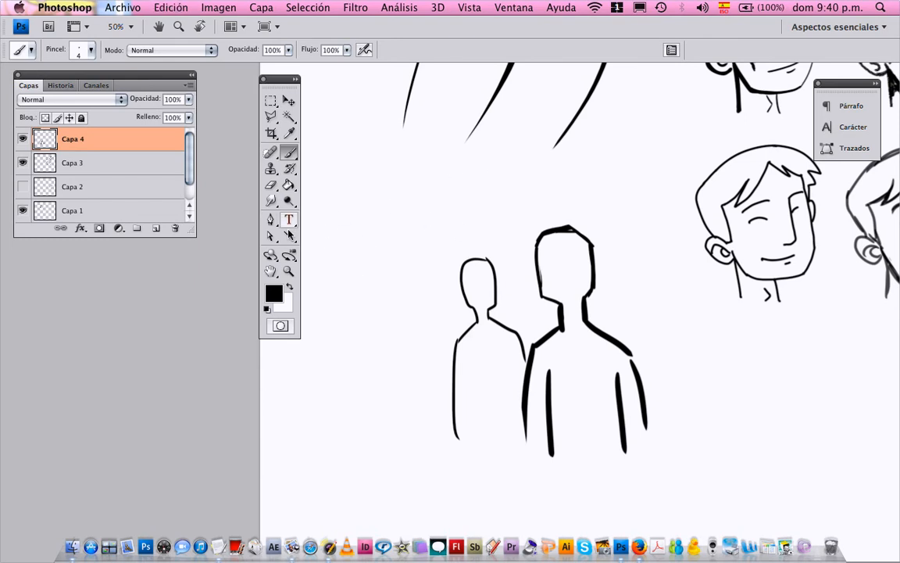
Draw a house with roof, walls, chimney and window behind the two figures, using the Line tool at 3 px thickness
key("u")
left_click_drag(338, 294, 406, 229)
key("ctrl+z")
type("3")
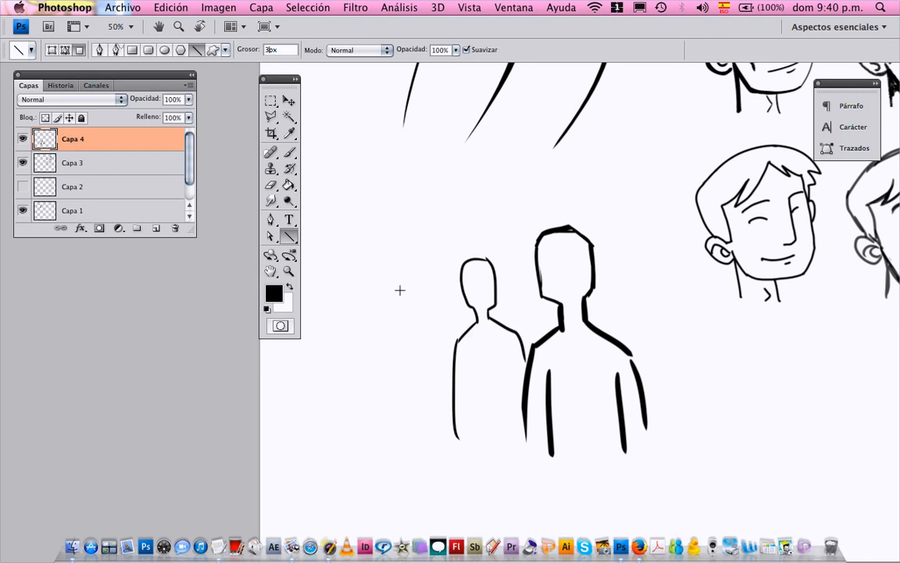
left_click_drag(408, 239, 347, 294)
left_click_drag(425, 244, 461, 270)
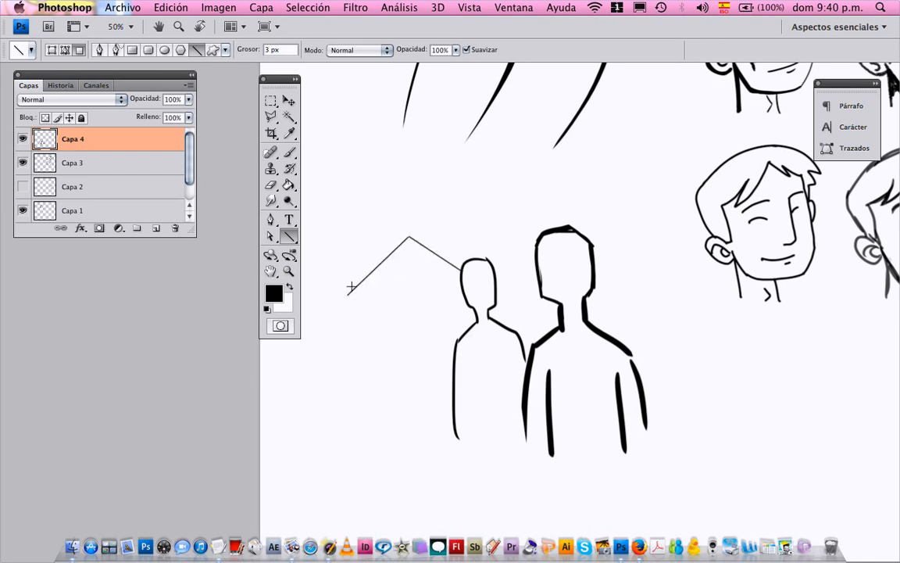
mouse_move(368, 295)
left_mouse_down()
mouse_move(368, 394)
mouse_move(417, 394)
left_mouse_up()
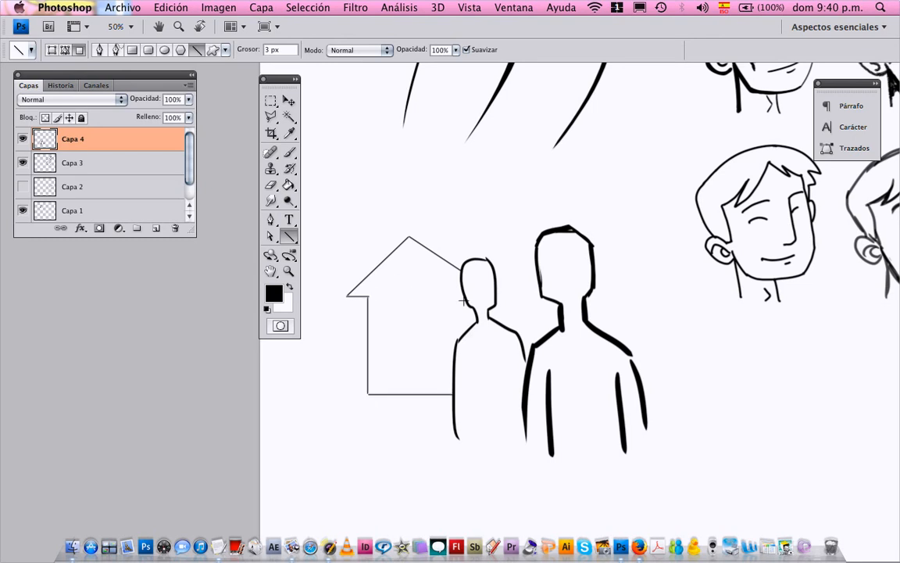
left_click_drag(456, 325, 457, 344)
Thicken the foreground figure's head, neck, arm and torso lines with the 19 px brush
key("b")
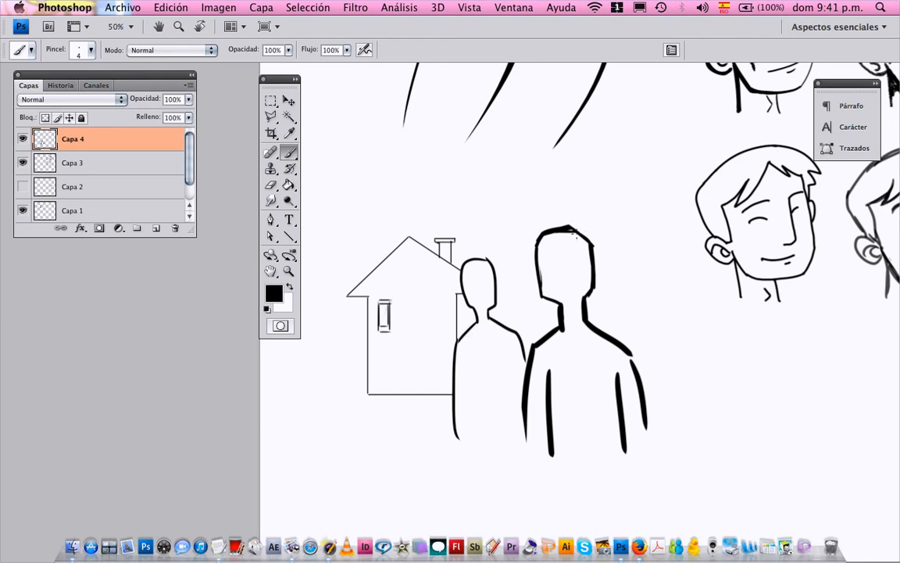
right_click(574, 234)
left_click(641, 446)
left_click(569, 230)
mouse_move(569, 229)
left_mouse_down()
mouse_move(590, 247)
mouse_move(546, 289)
left_mouse_up()
left_click_drag(629, 356, 643, 445)
left_click_drag(620, 380, 626, 449)
mouse_move(552, 453)
left_mouse_down()
mouse_move(553, 372)
mouse_move(528, 460)
left_mouse_up()
left_click_drag(420, 338, 454, 308)
key("super+space")
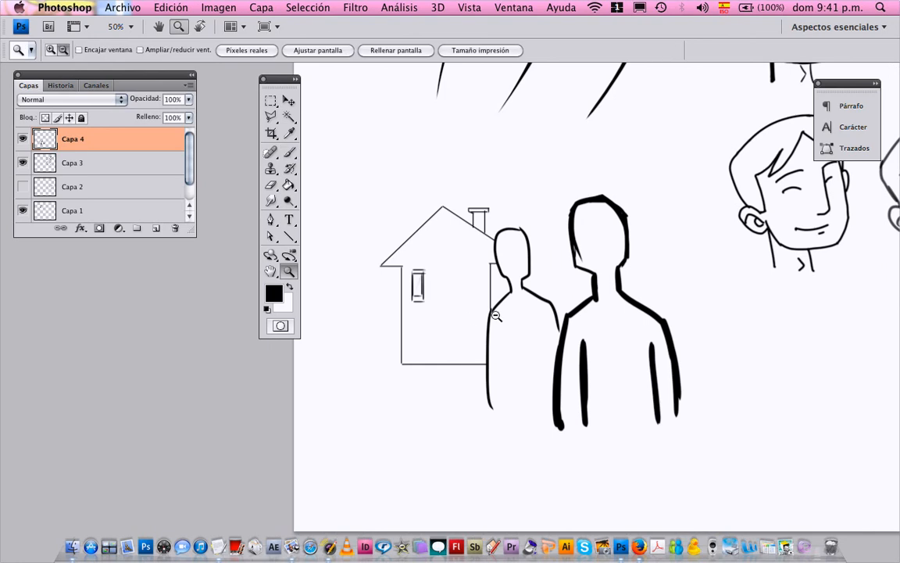
mouse_move(577, 262)
left_mouse_down()
mouse_move(592, 275)
mouse_move(593, 297)
left_mouse_up()
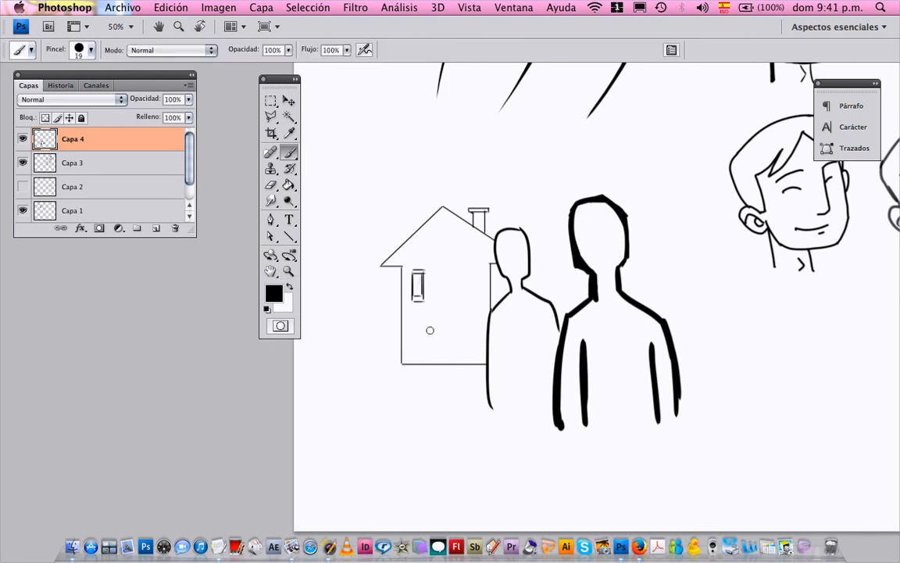
Frame the house and both figures with a stroked rectangular selection as a comic panel and deselect it
key("z")
left_click(419, 328, "alt")
left_click_drag(480, 341, 446, 359)
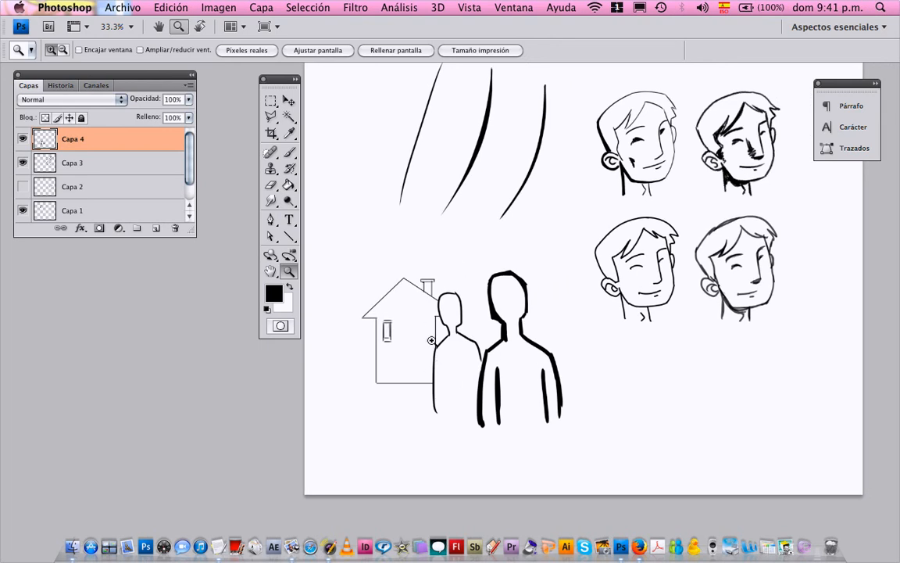
left_click(270, 101)
left_click_drag(547, 420, 571, 424)
left_click(171, 7)
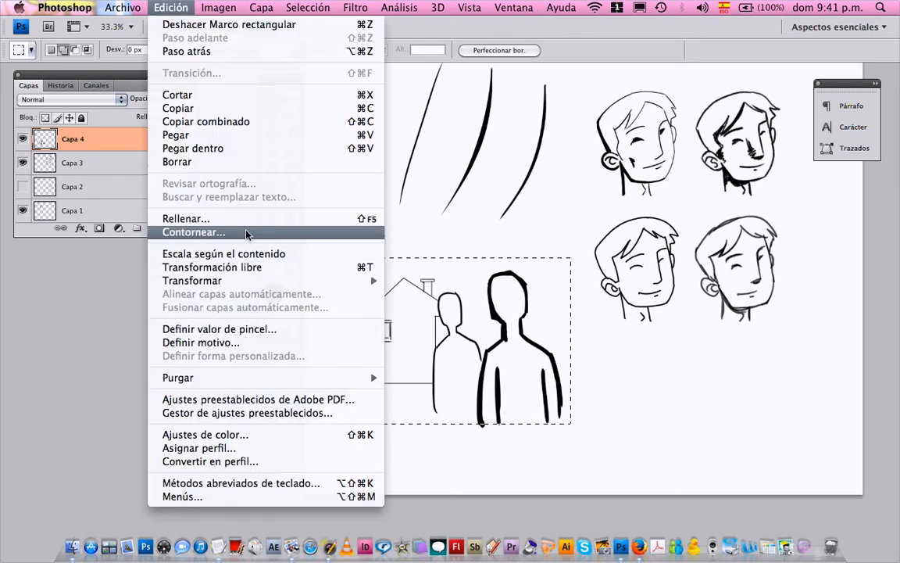
left_click(246, 233)
key("Return")
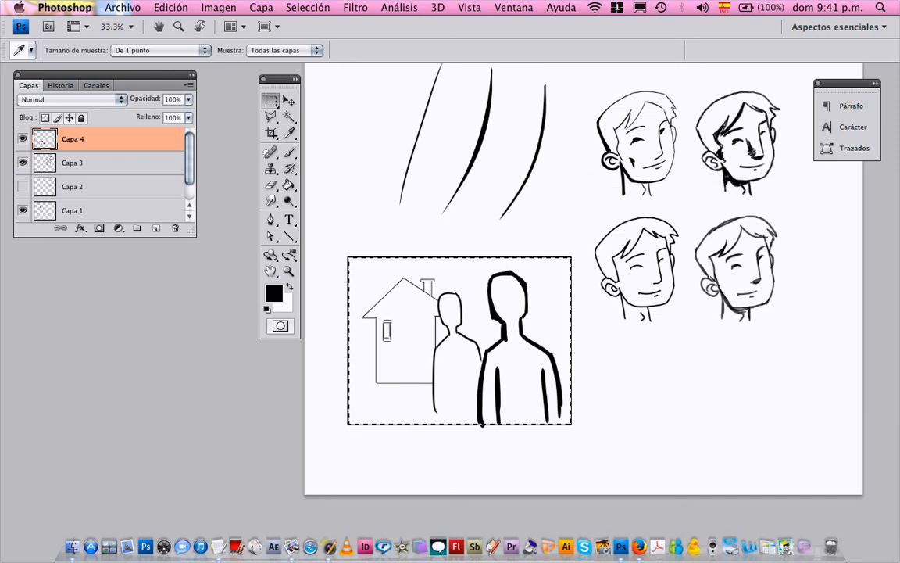
key("super+d")
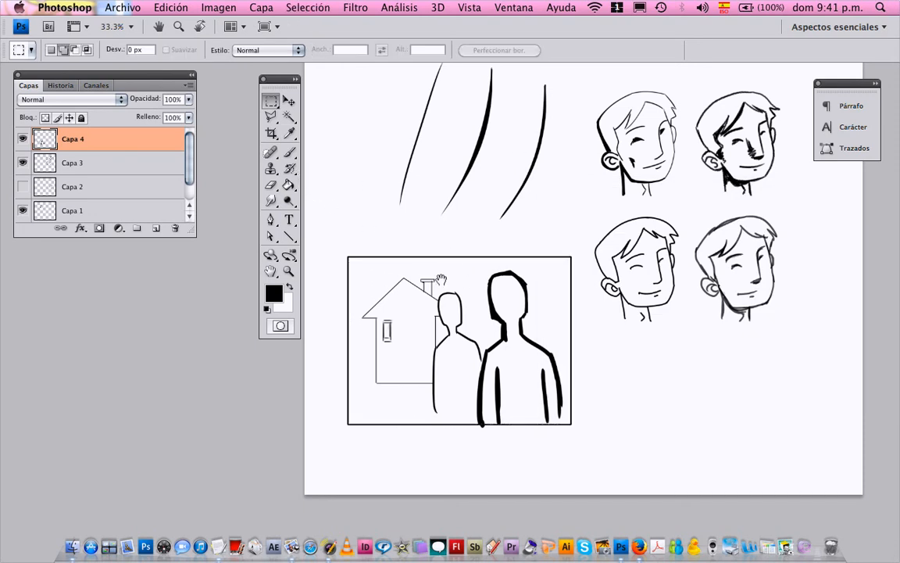
Extend the second figure's lower body lines to the panel's bottom border and show the page in full screen
left_click_drag(441, 279, 442, 316)
scroll(465, 365, "down", 3)
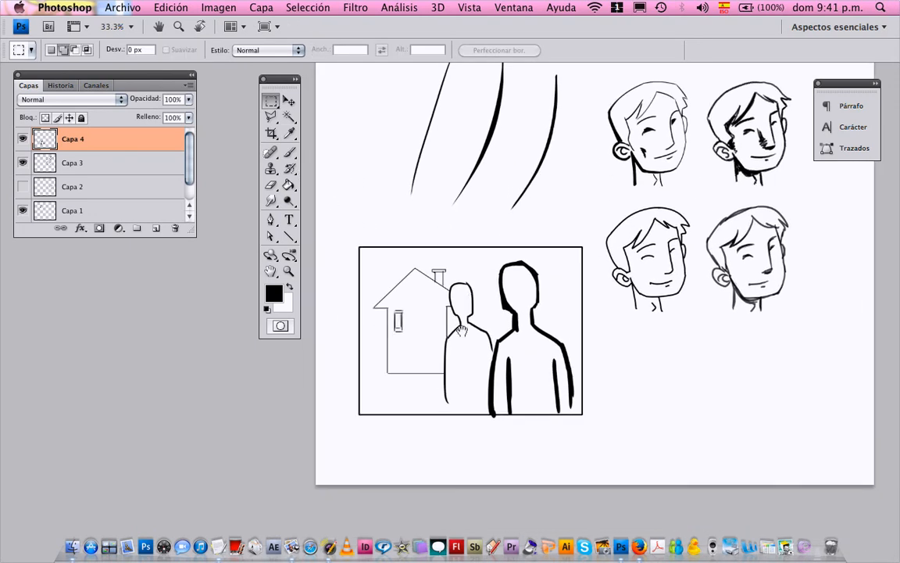
key("b")
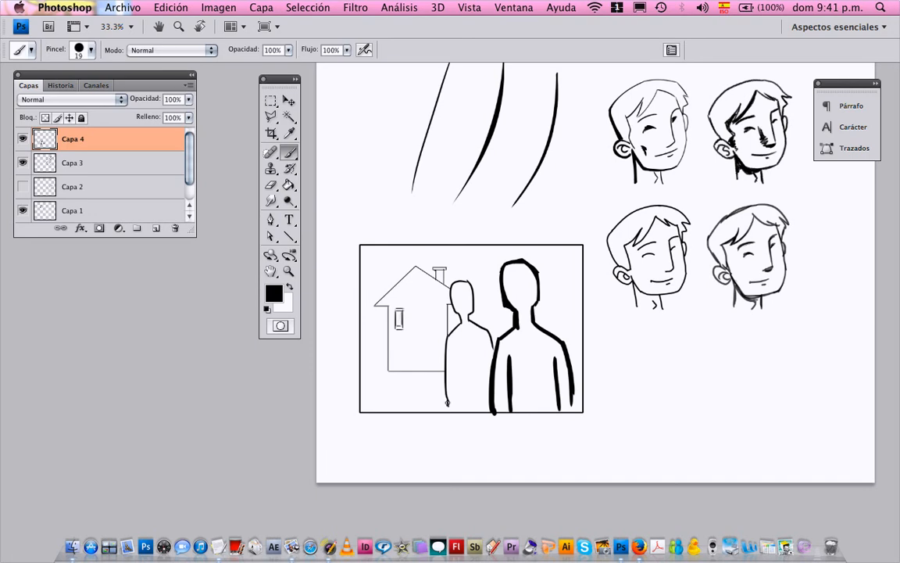
left_click_drag(451, 389, 452, 410)
key("f")
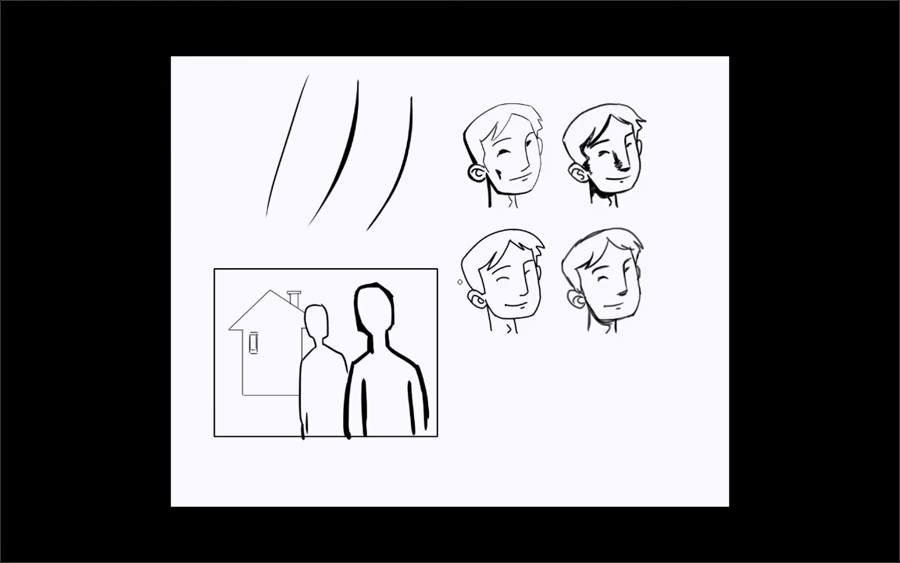